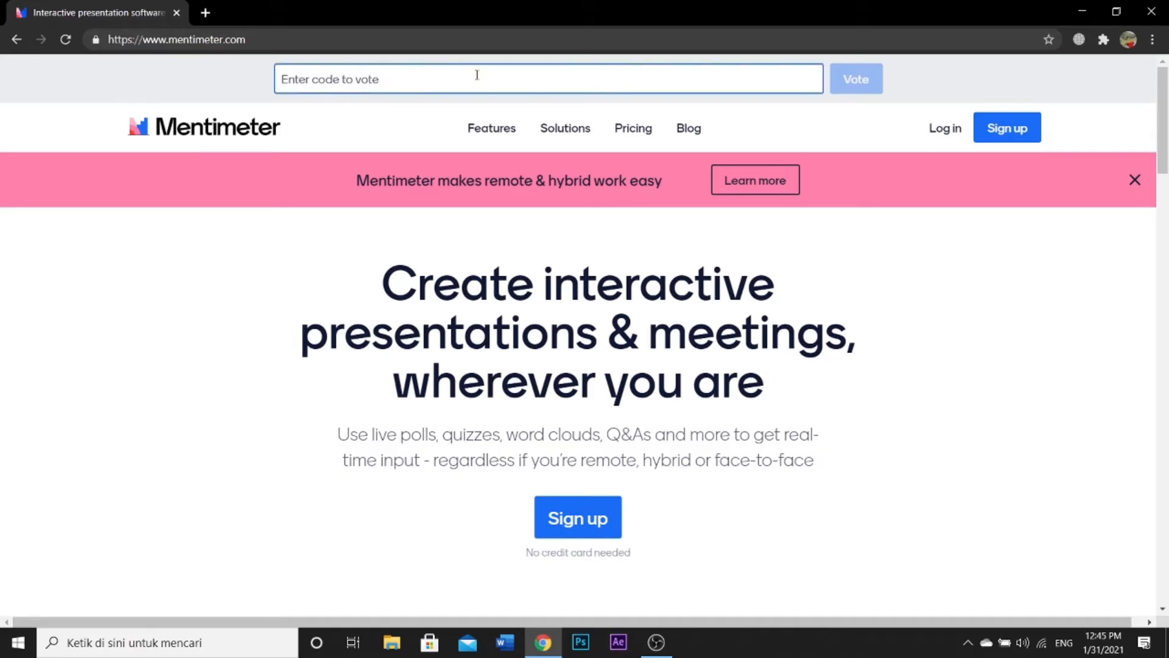
Log in to Mentimeter with the existing Google account on the university domain
click(122, 39)
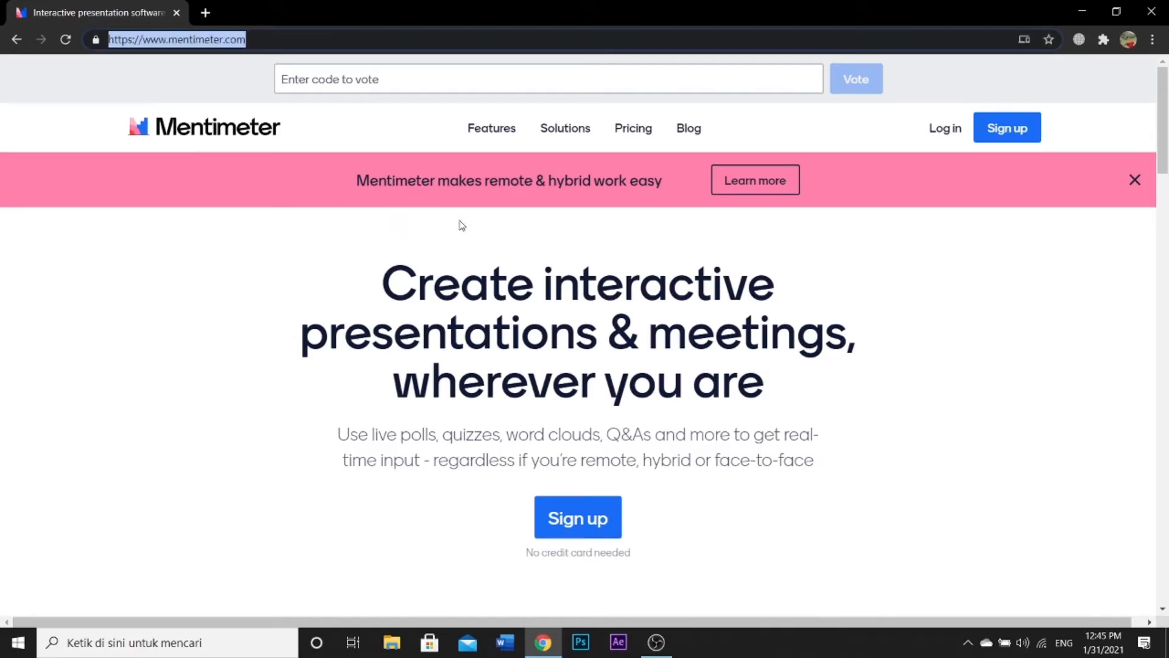
click(651, 224)
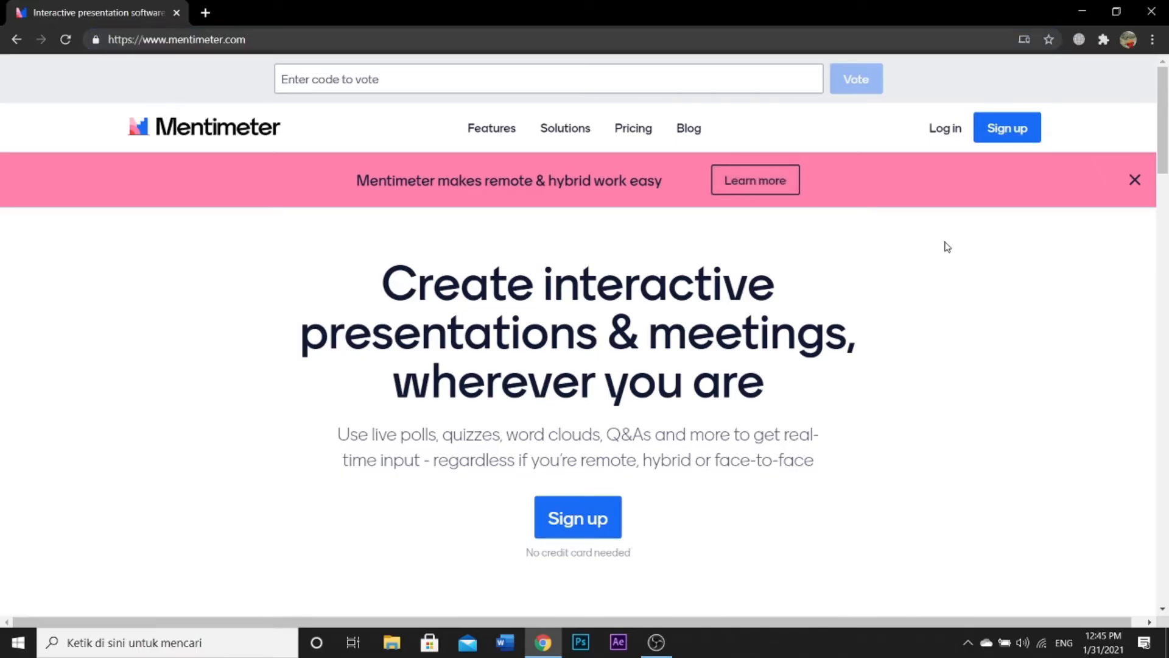
click(948, 133)
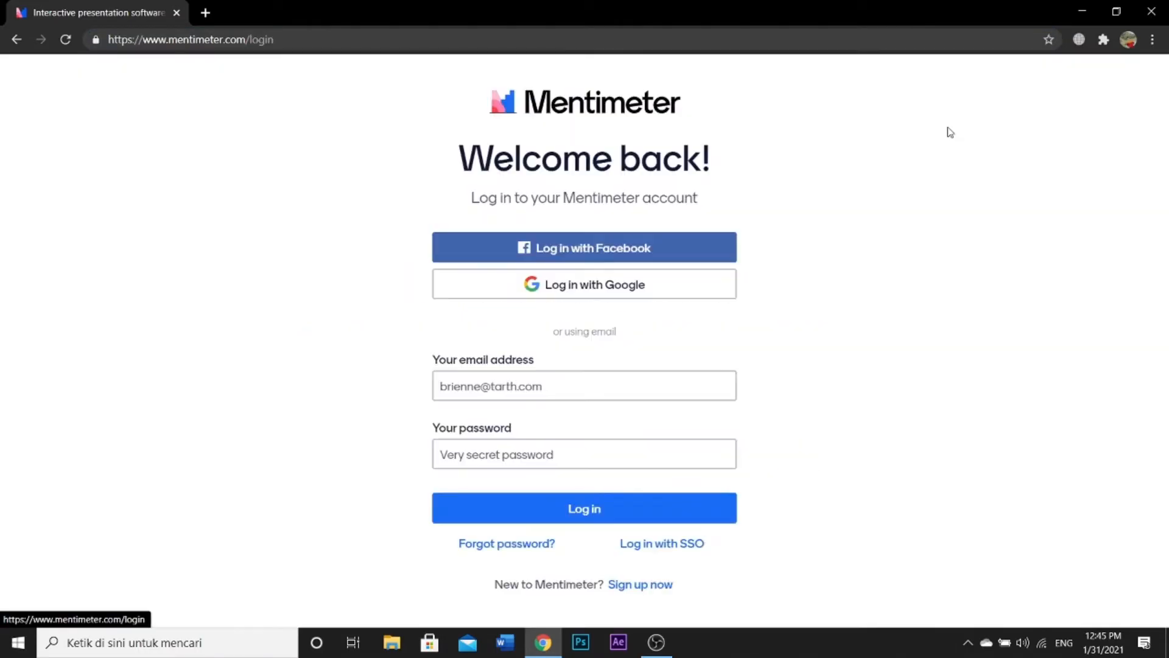
click(622, 294)
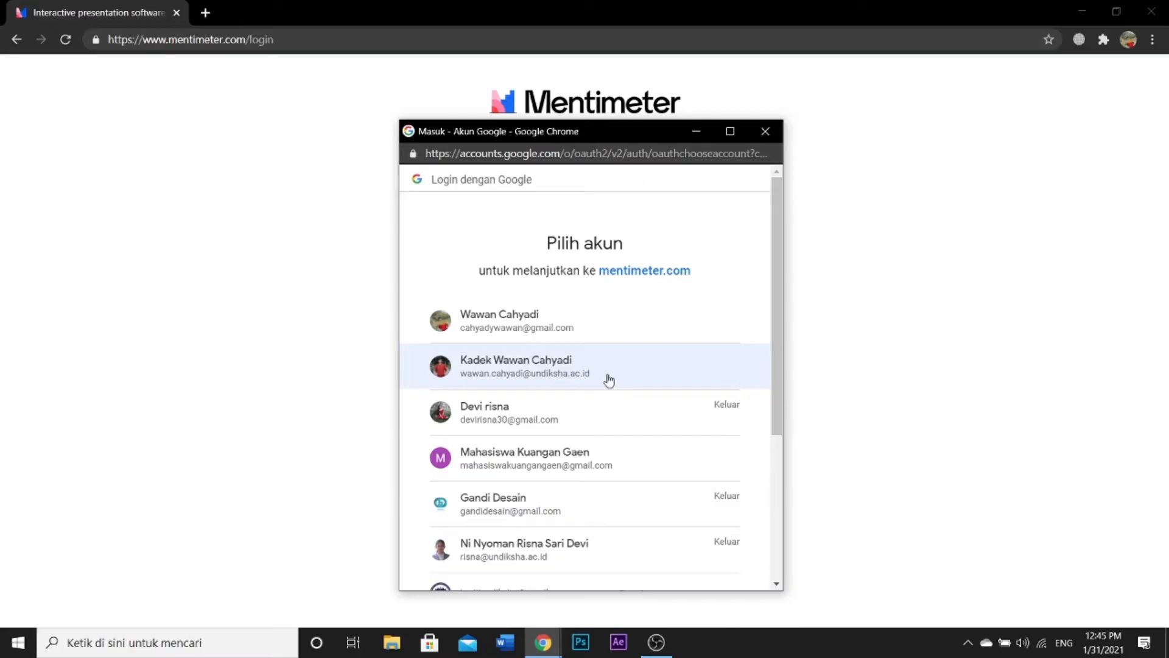
click(609, 380)
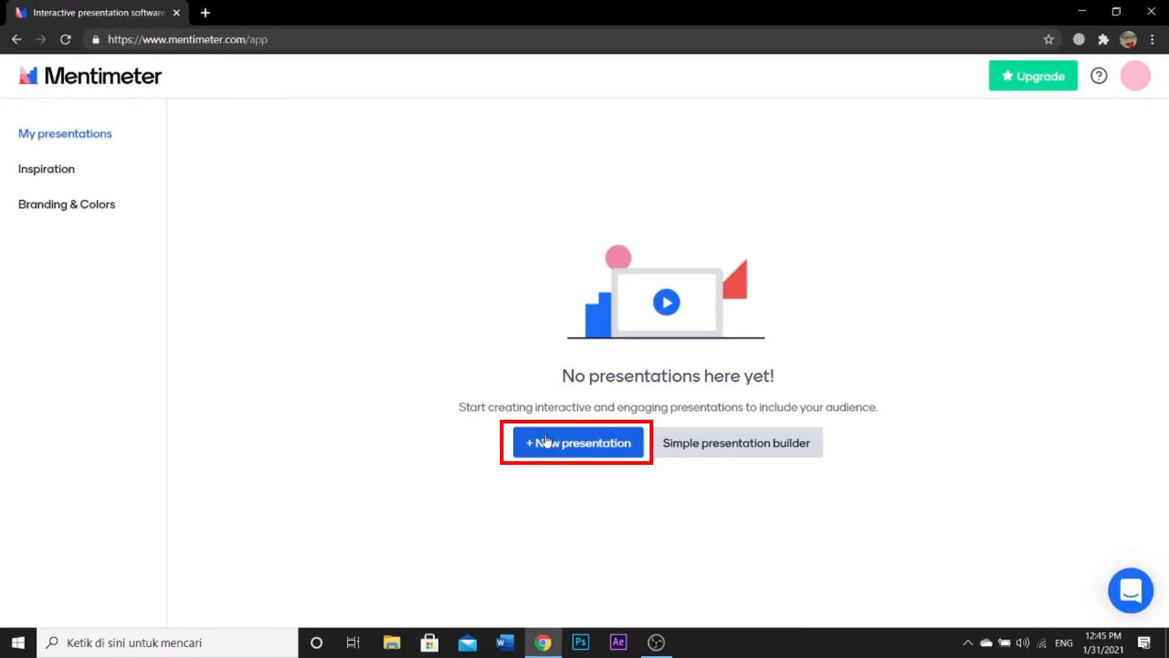
Create a new presentation and make its first slide a Heading slide
click(581, 452)
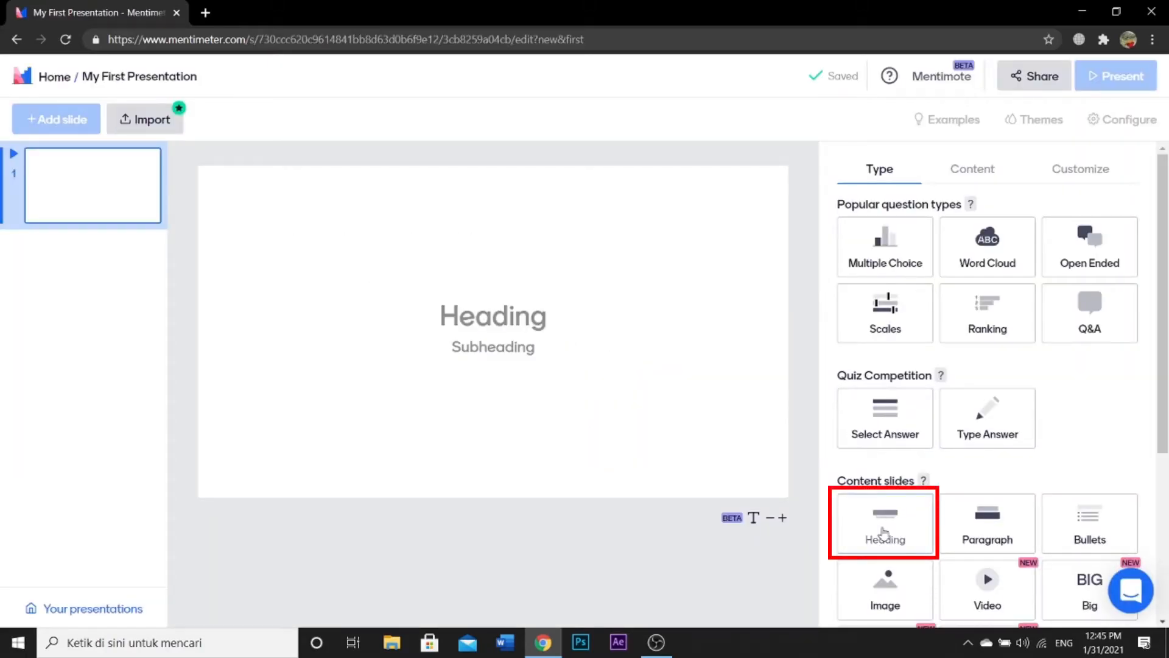
click(895, 539)
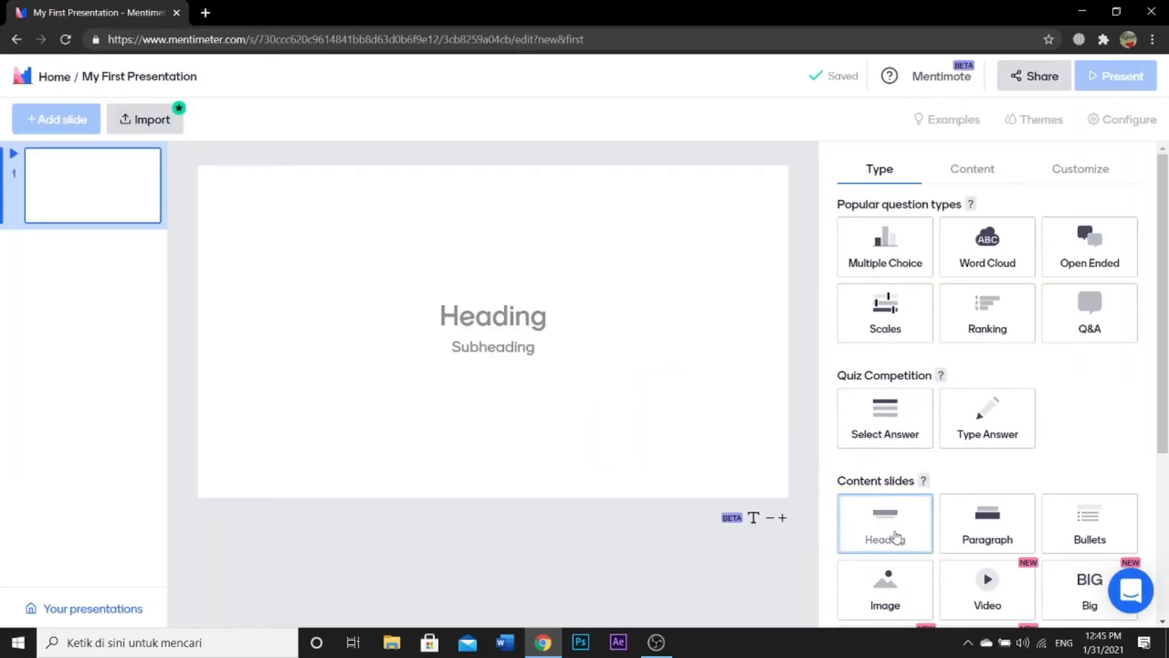
click(973, 250)
click(837, 247)
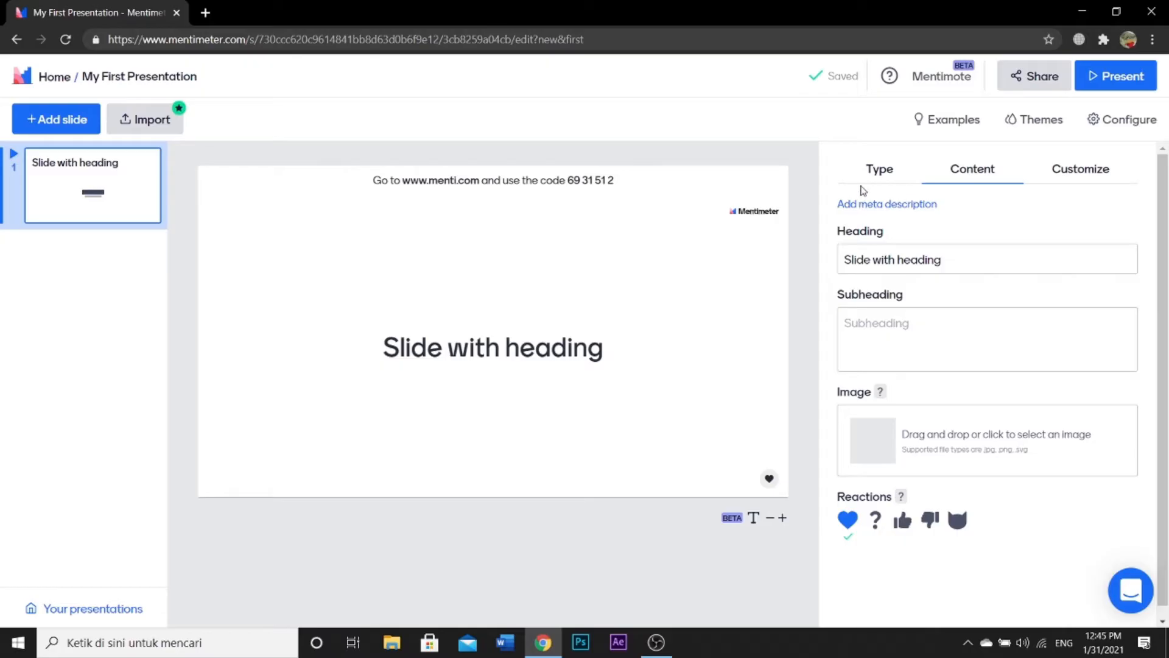
Set the first slide's heading to "Volume Tabung" and enter the presenter's full name as its subheading
click(910, 254)
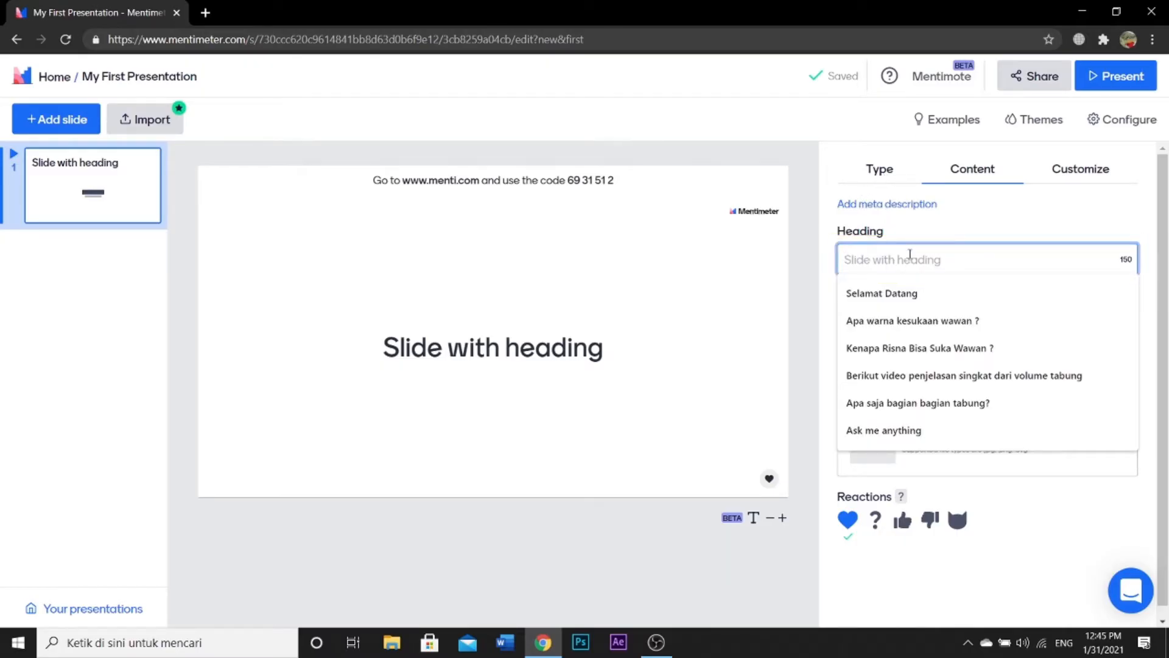
text(Volume Tabun)
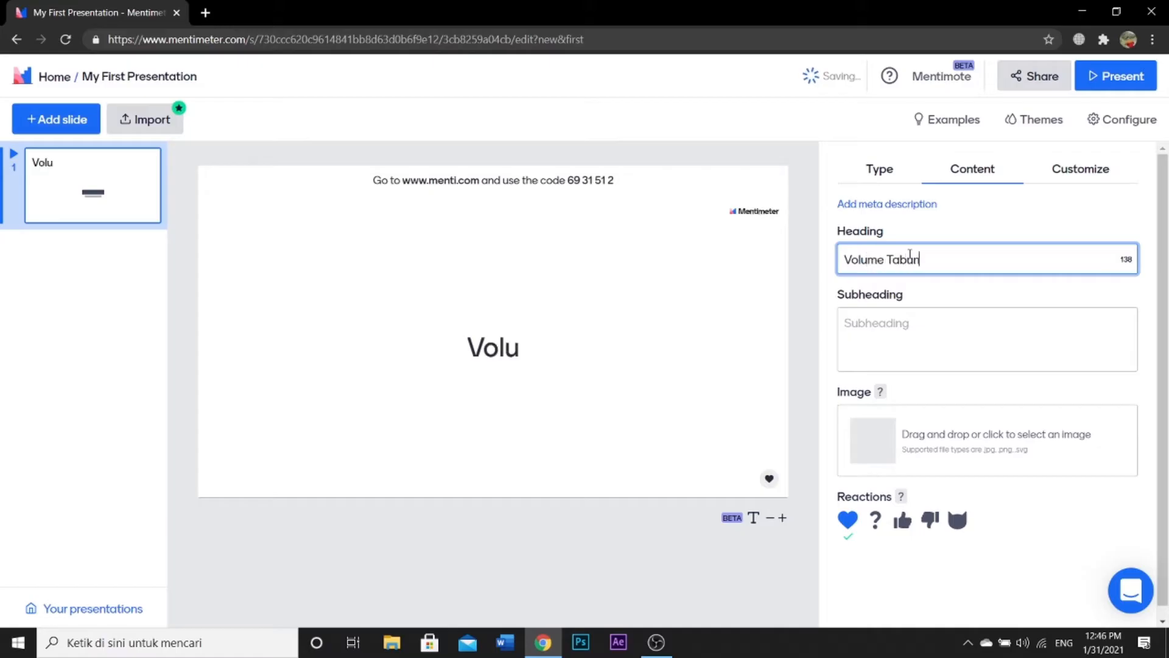
text(g)
click(919, 343)
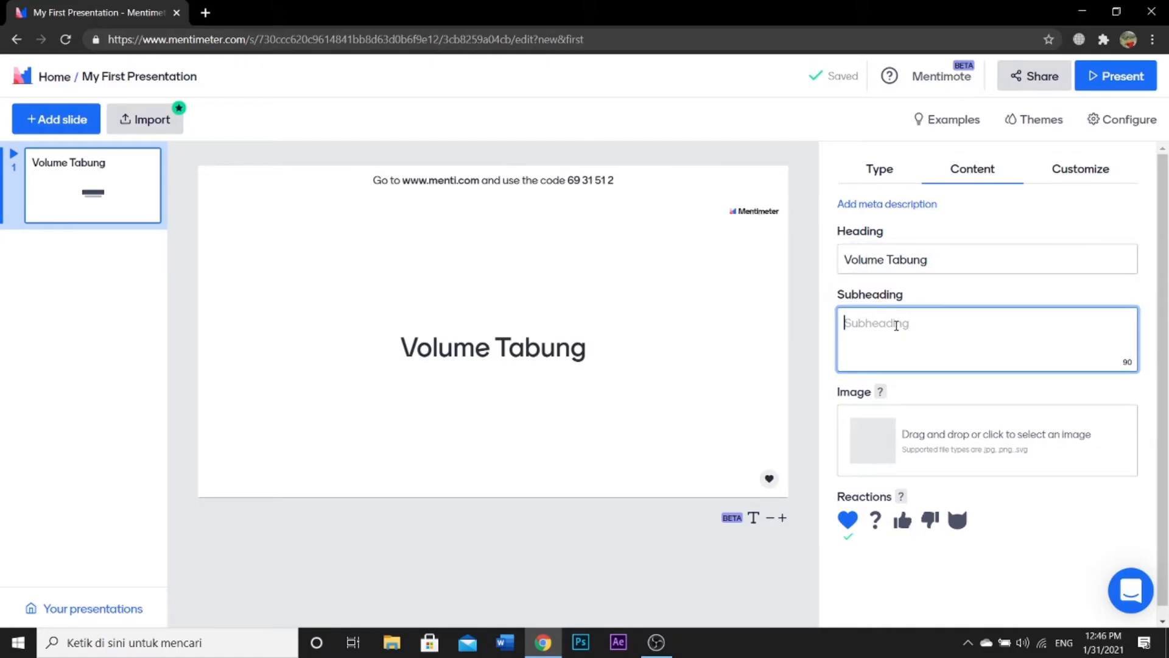
text(I Gede Riyan Adr)
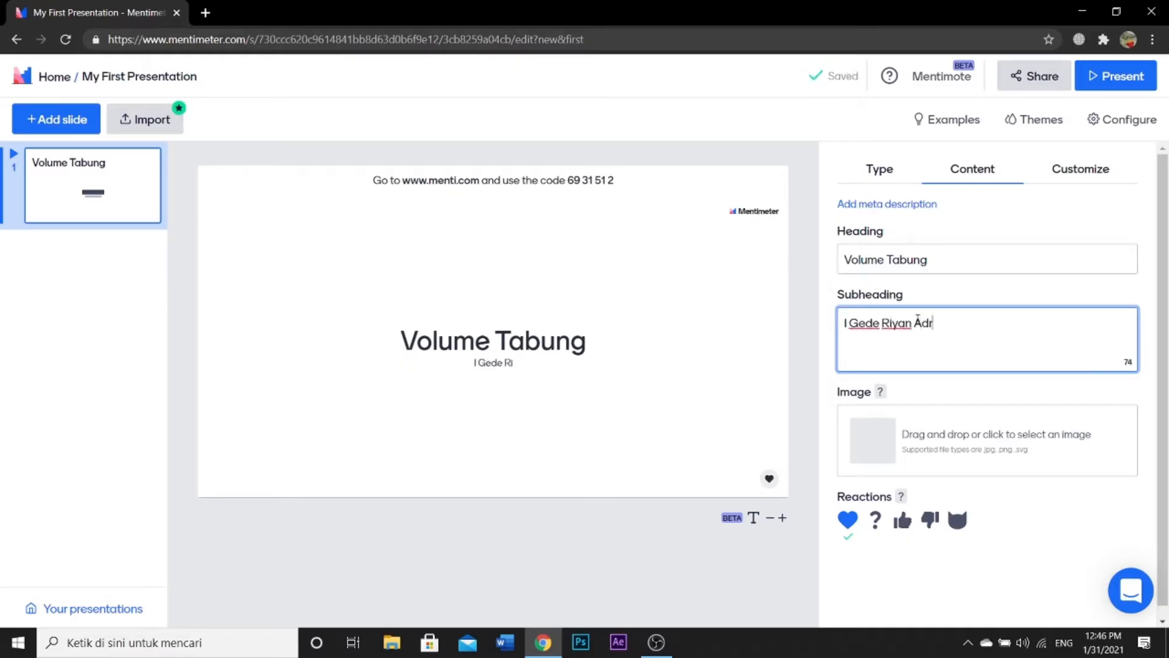
key(BackSpace)
key(BackSpace)
text(rdi Darmawan)
Add a second slide of the Bullets type with the heading "Volume tabung"
click(880, 169)
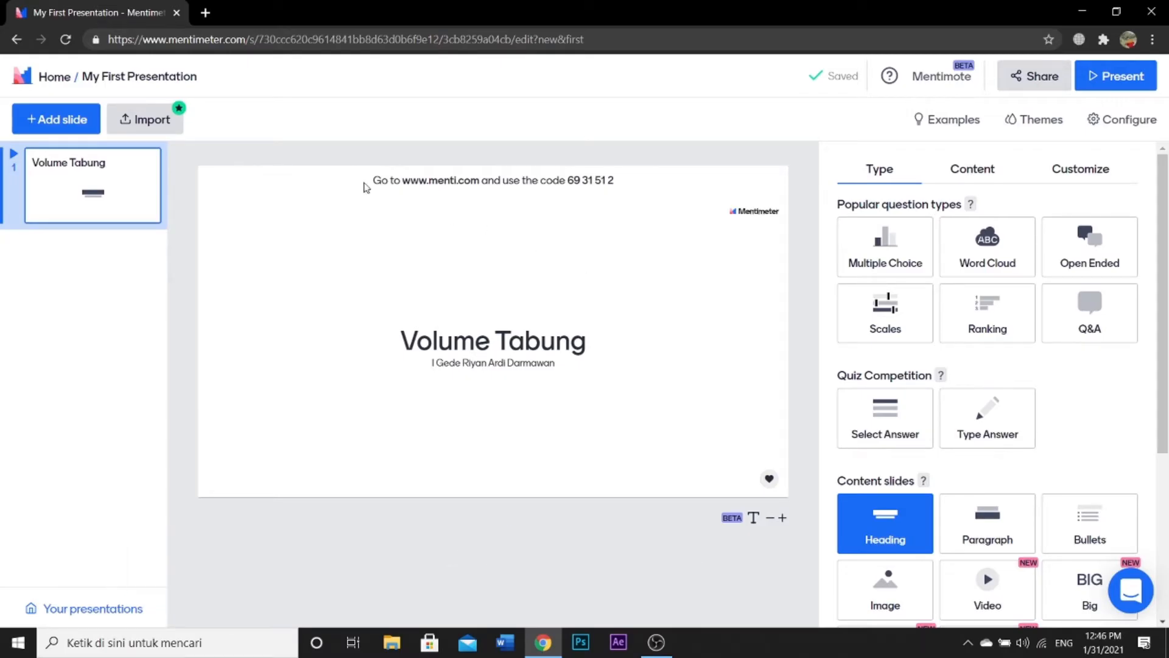
click(69, 125)
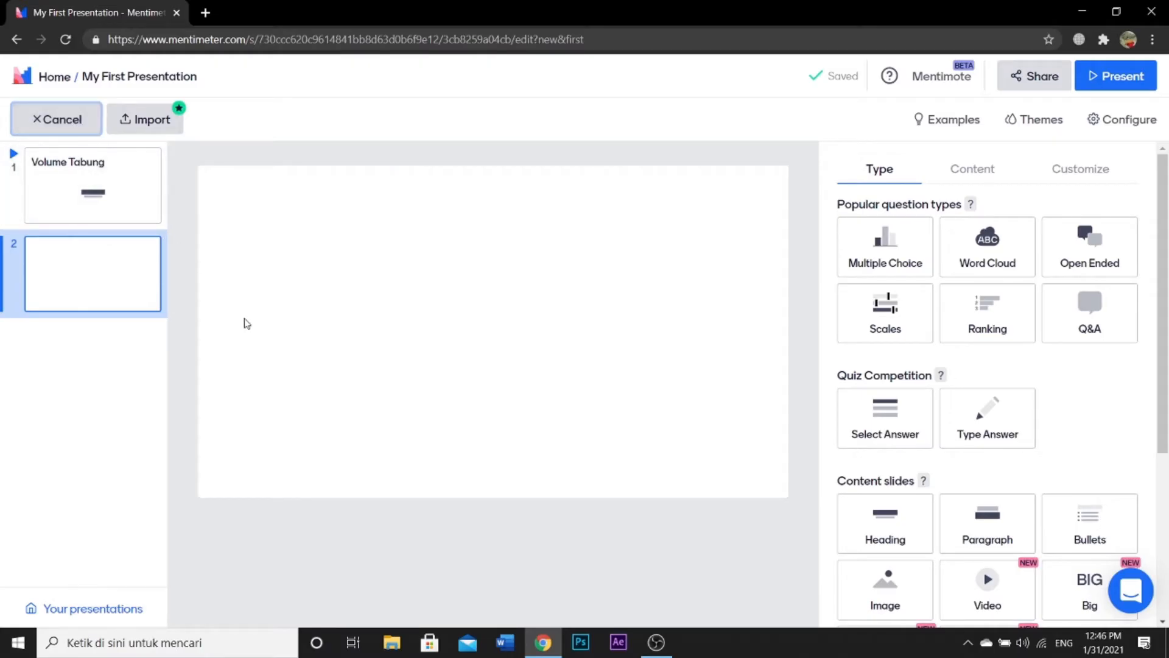
click(897, 173)
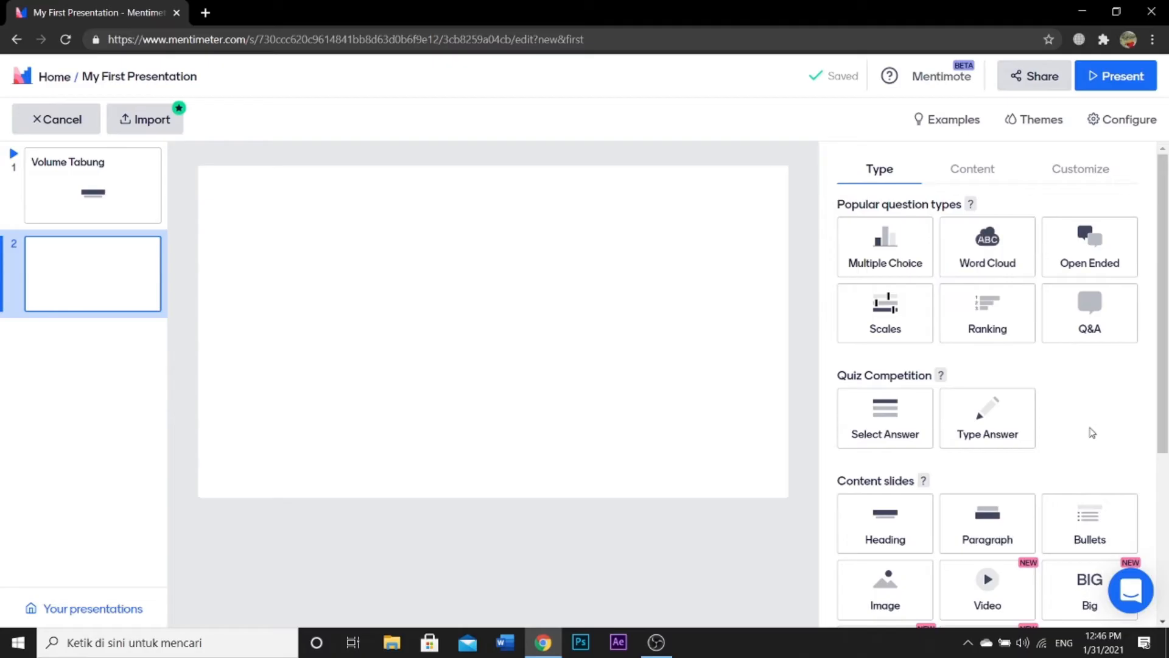
scroll(1092, 432, down, 4)
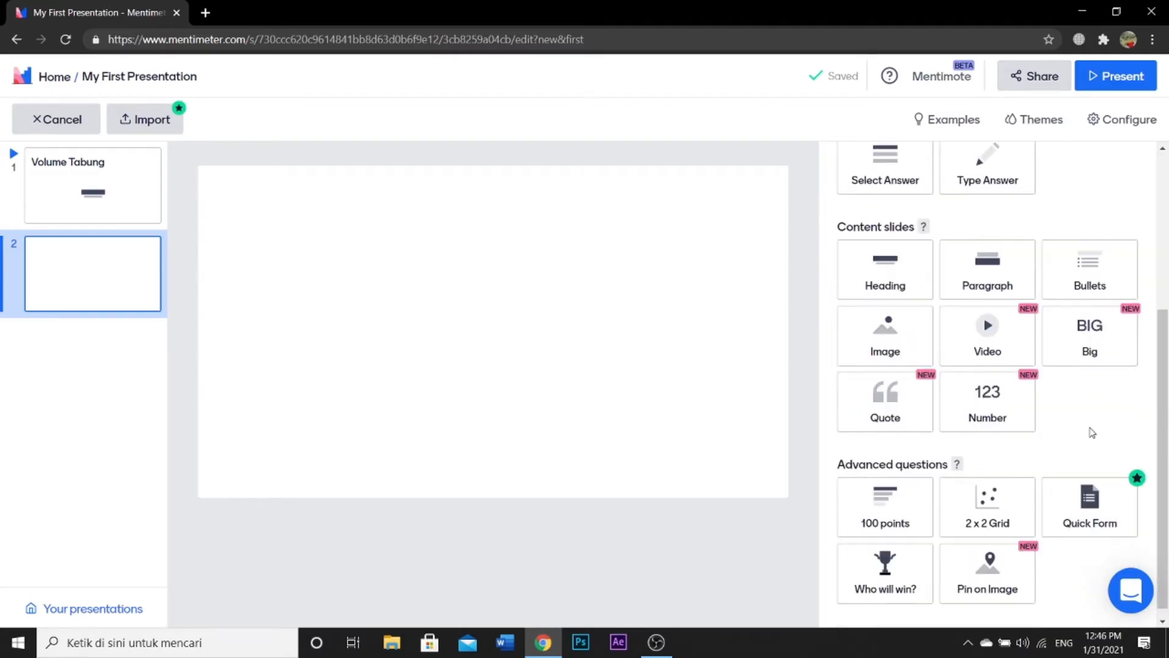
click(1096, 259)
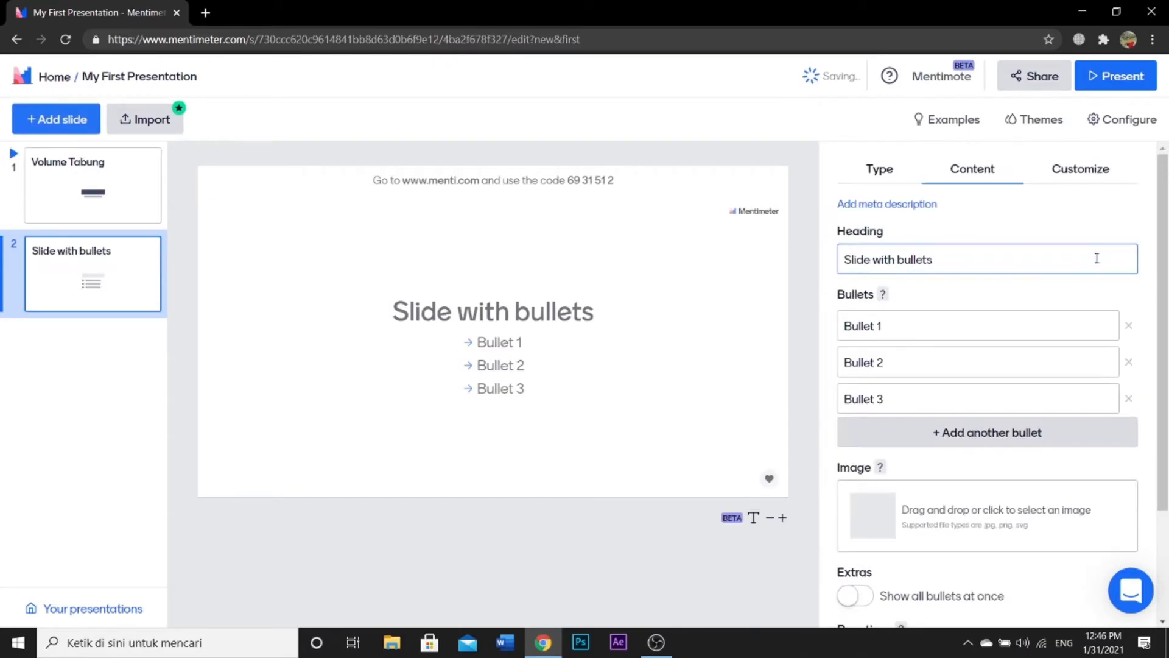
click(1090, 263)
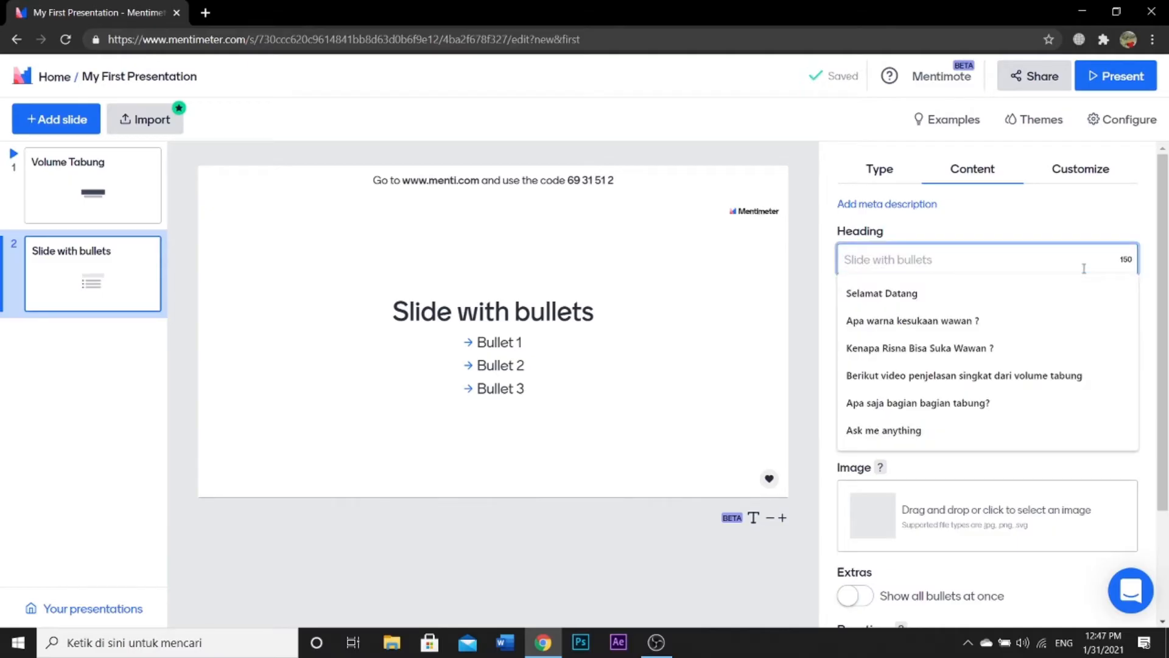
text(Volume tabung)
Fill the three bullets with "Apa itu tabung ?", "Apa saja Bagian-bagian tabung?" and "Volume tabung"
click(1004, 334)
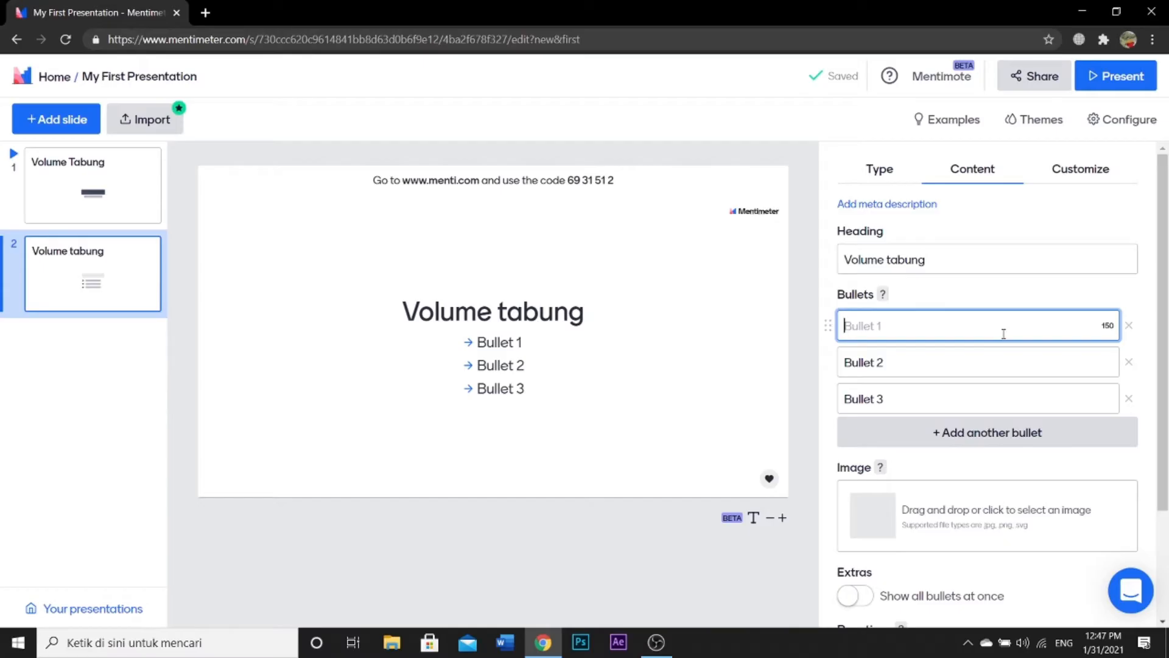
text(Apd itu tabung ?)
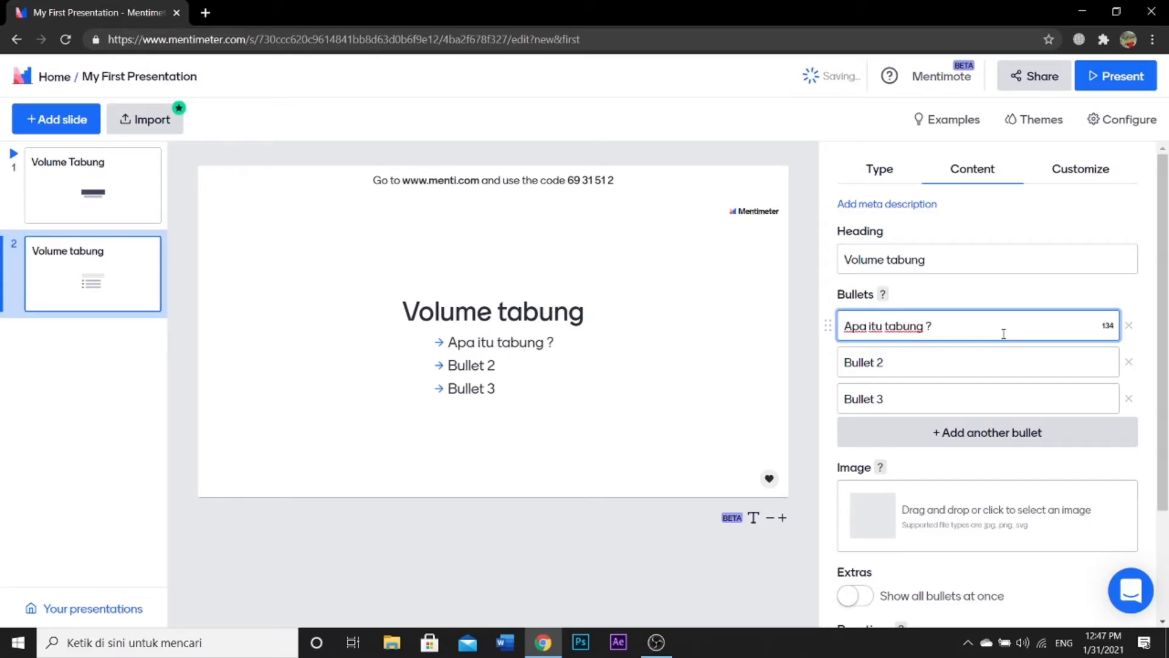
click(1010, 370)
text(Apa saja)
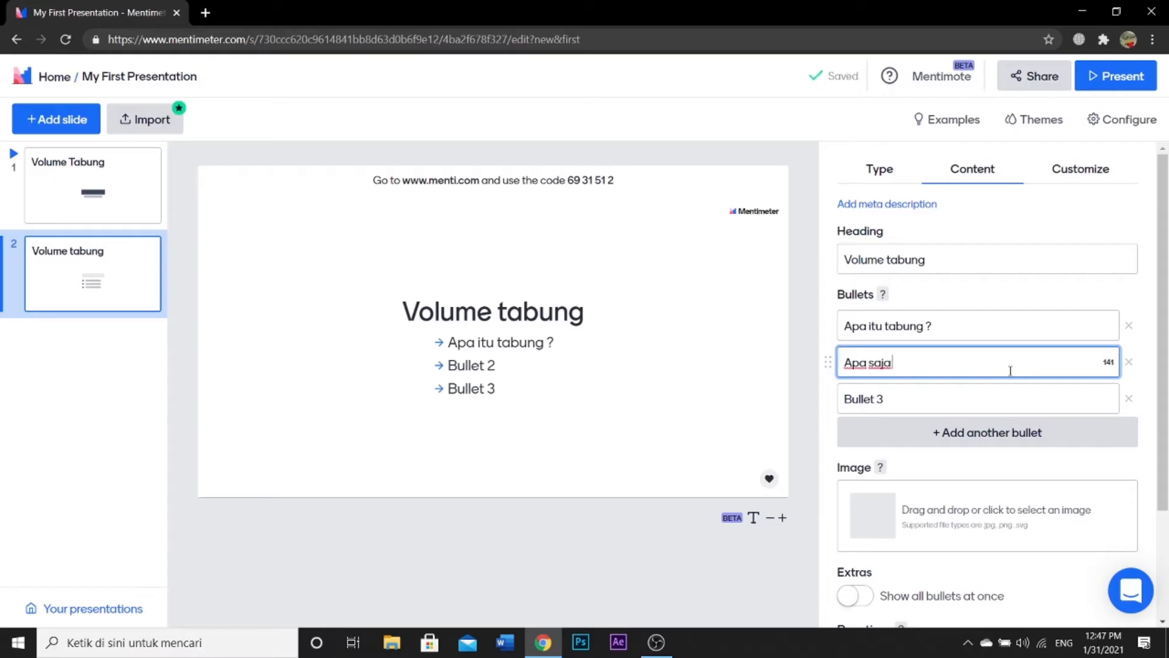
text( Bagian-bagian tabung?)
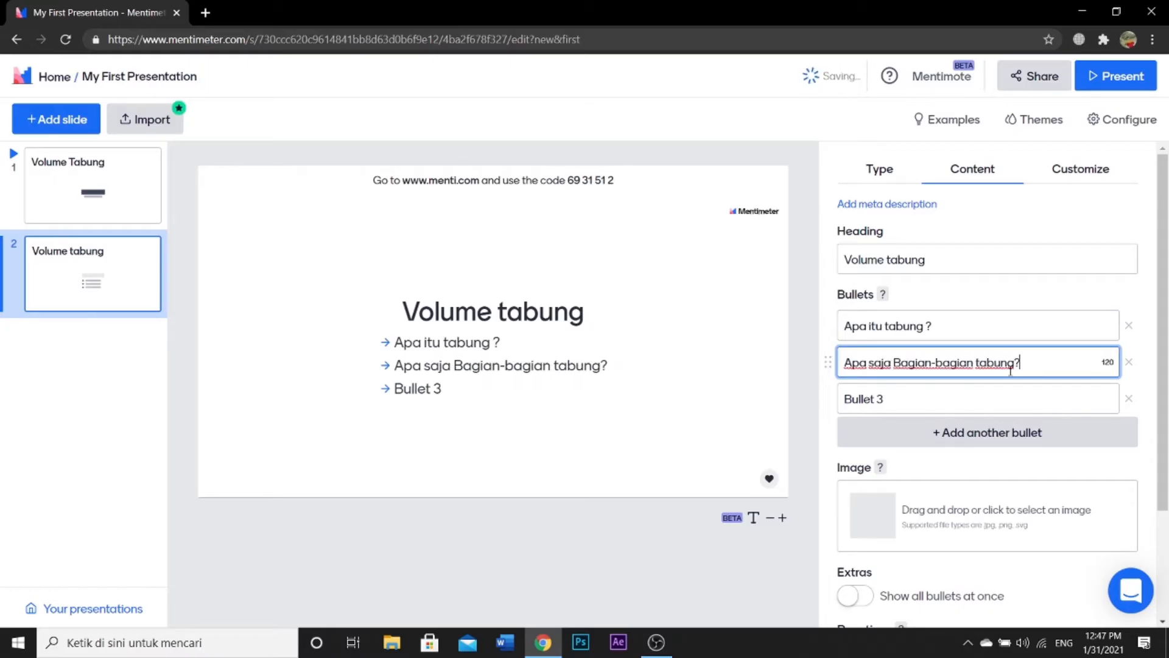
click(1012, 388)
text(Volume tabung)
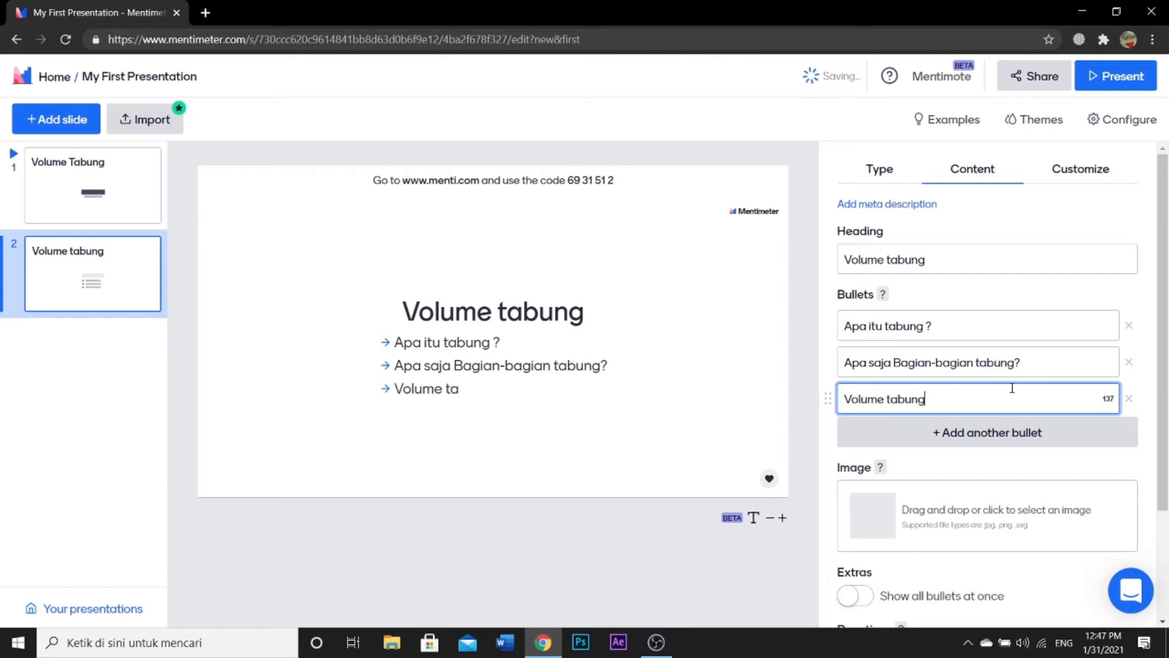
Add a third slide of the Paragraph type with the heading "Apa itu tabung ?"
click(879, 169)
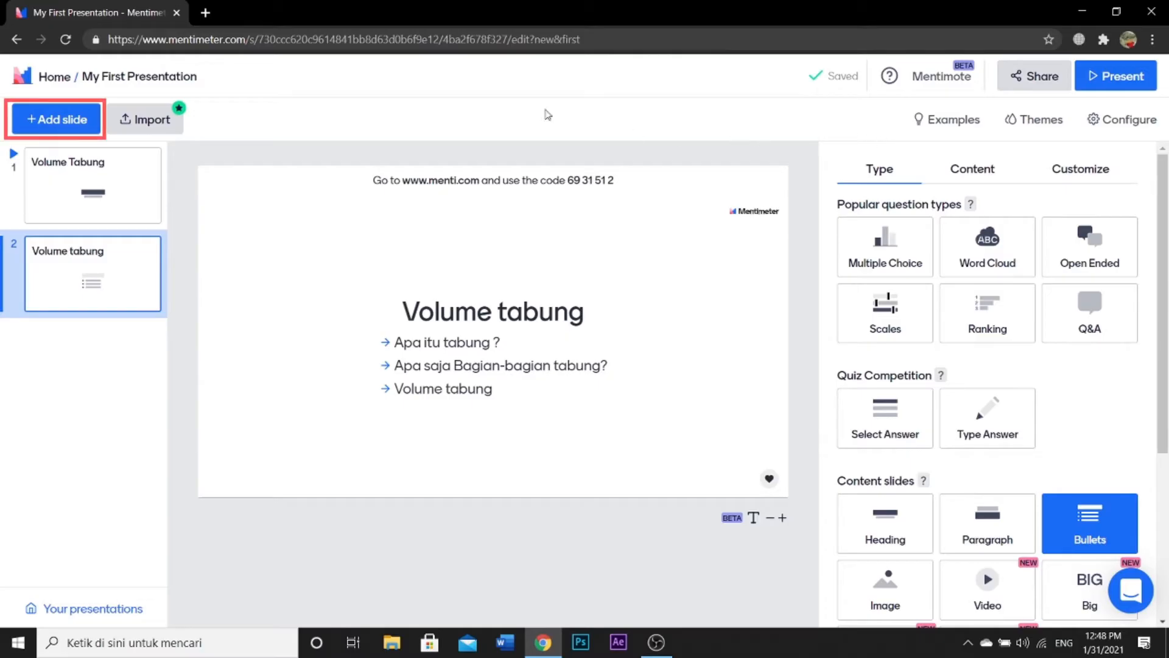
click(62, 126)
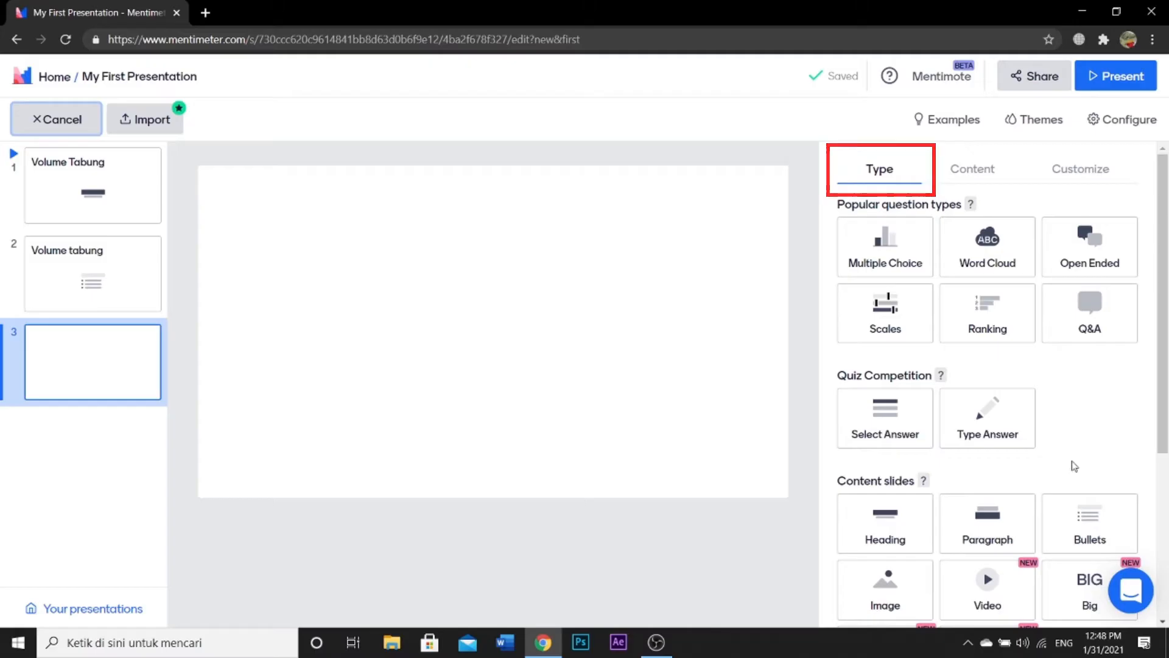
click(1005, 534)
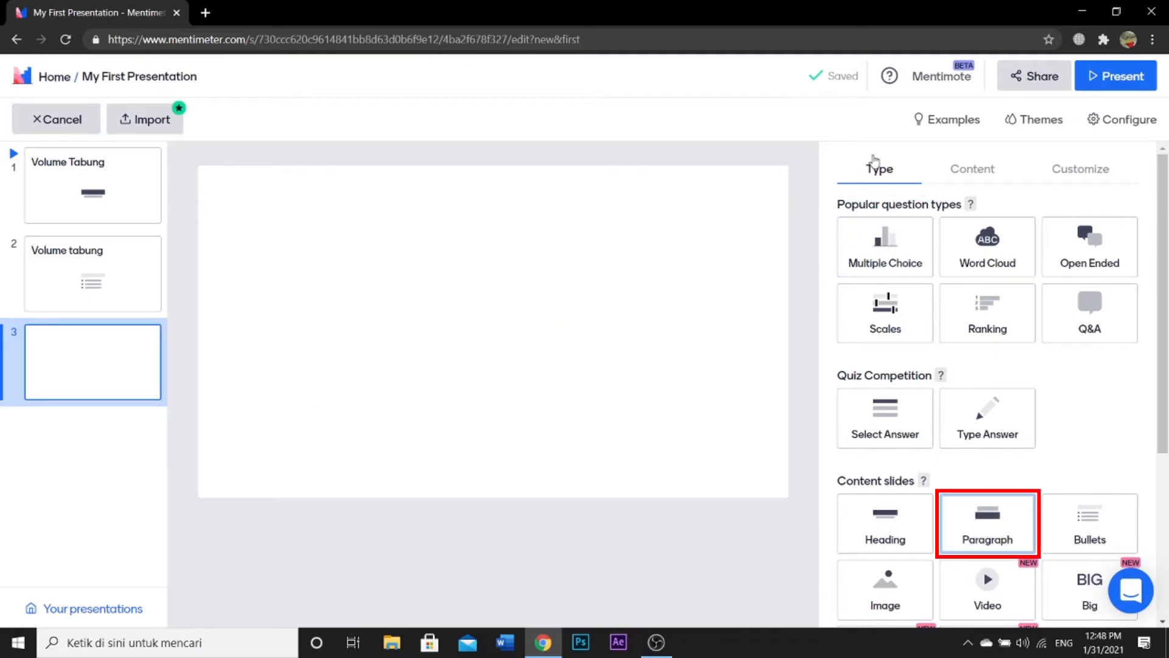
click(999, 511)
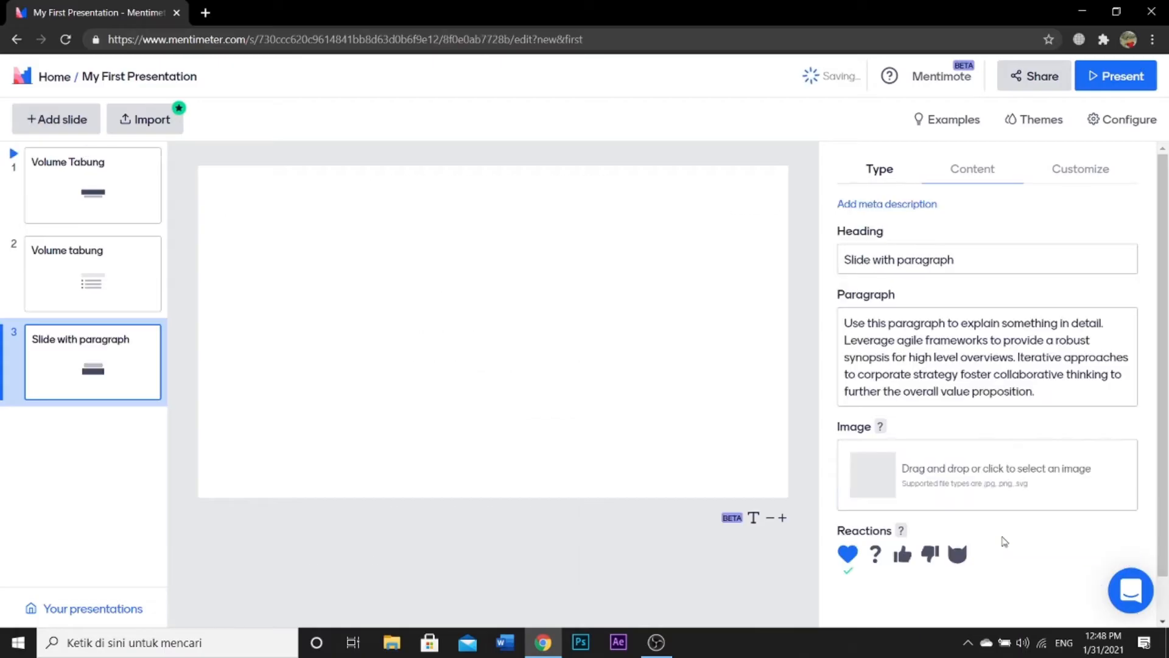
click(954, 257)
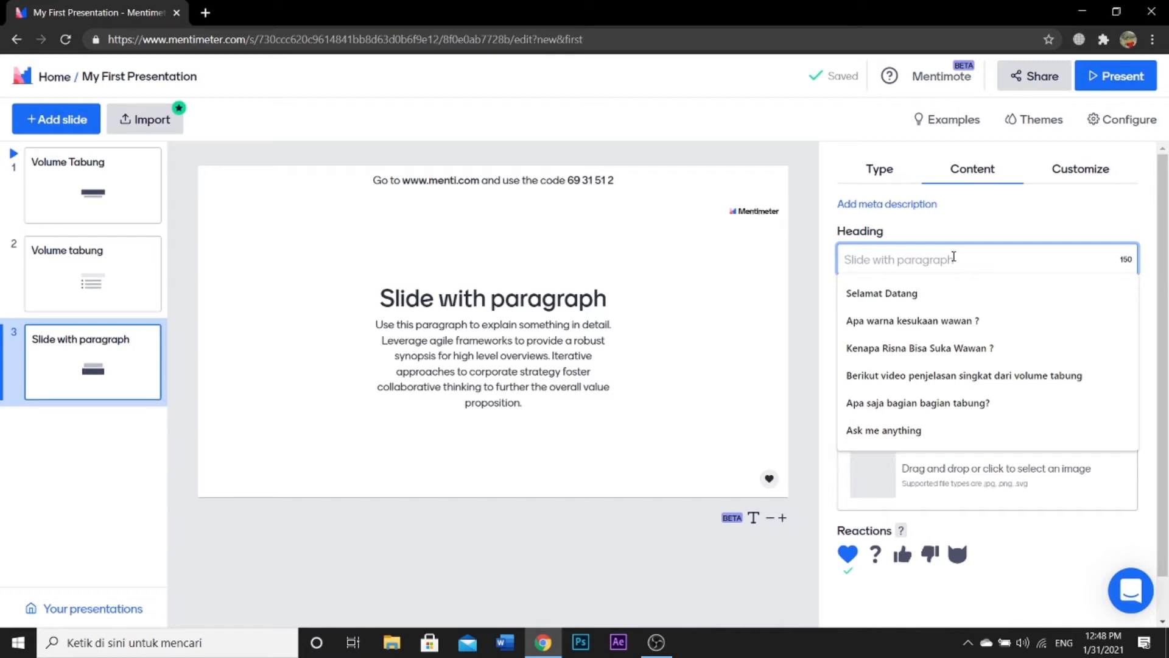
text(Apa)
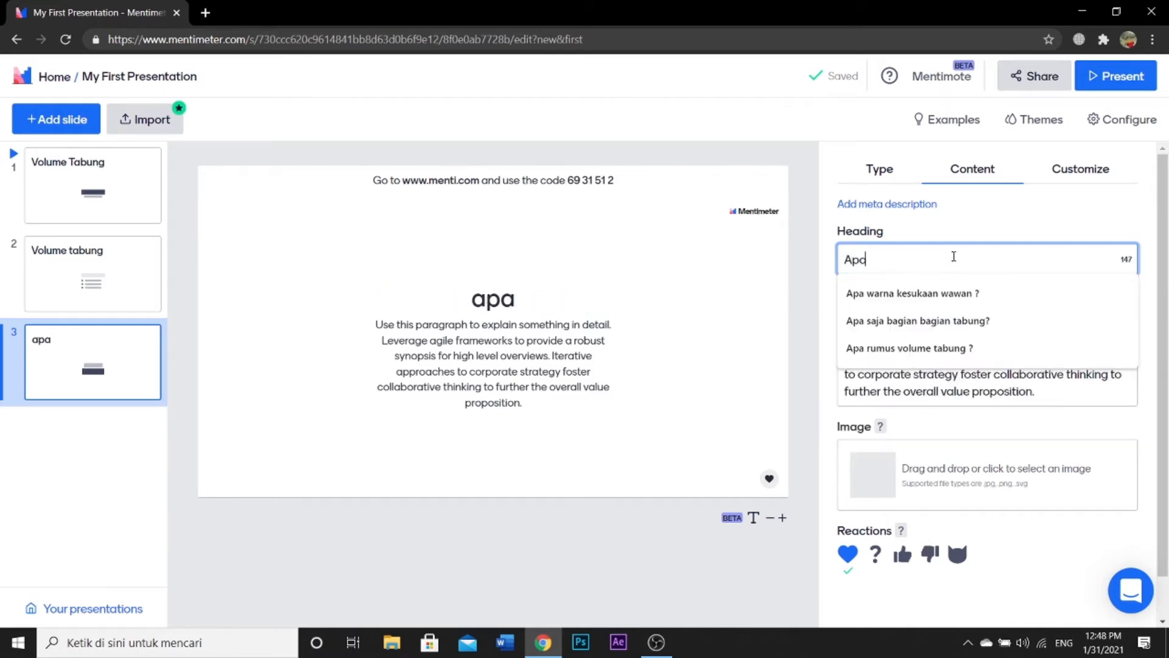
text( itu tabung ?)
Enter paragraph "Tabung atau silinder adalah bangun ruang tiga dimensi yang dibentuk oleh dua buah lingkaran identik yang sejajar dan sebuah persegi panjang yang mengelilingi kedua lingkaran tersebut"
click(1052, 398)
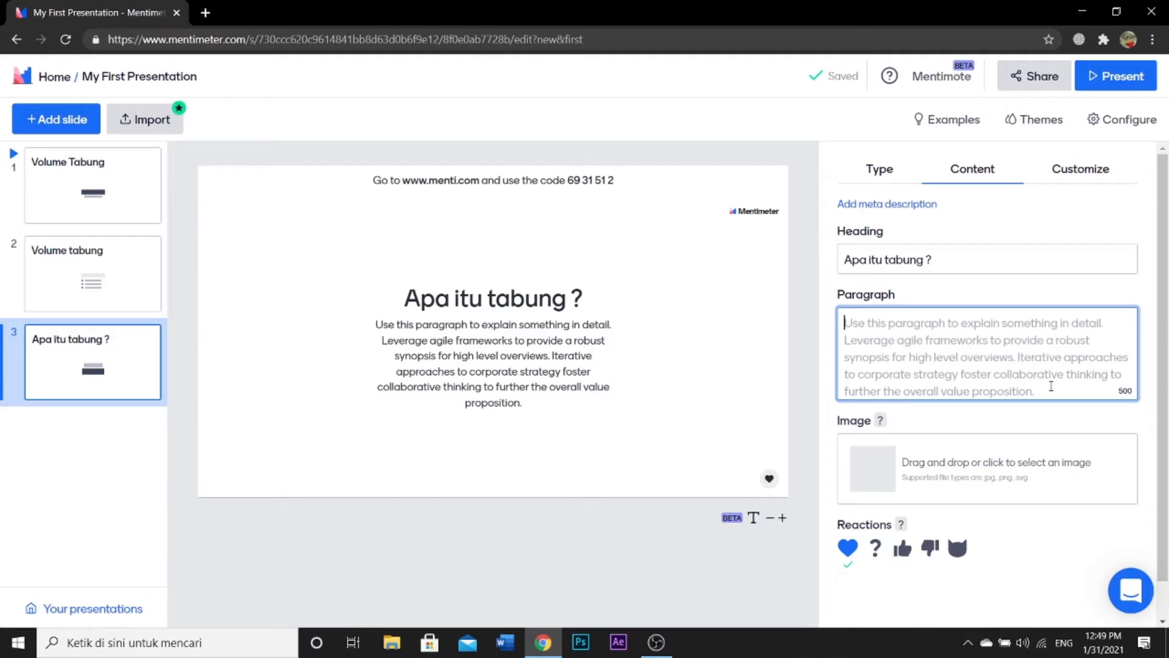
text(Tabung atau silinder adalah bangun ruang tiga dim)
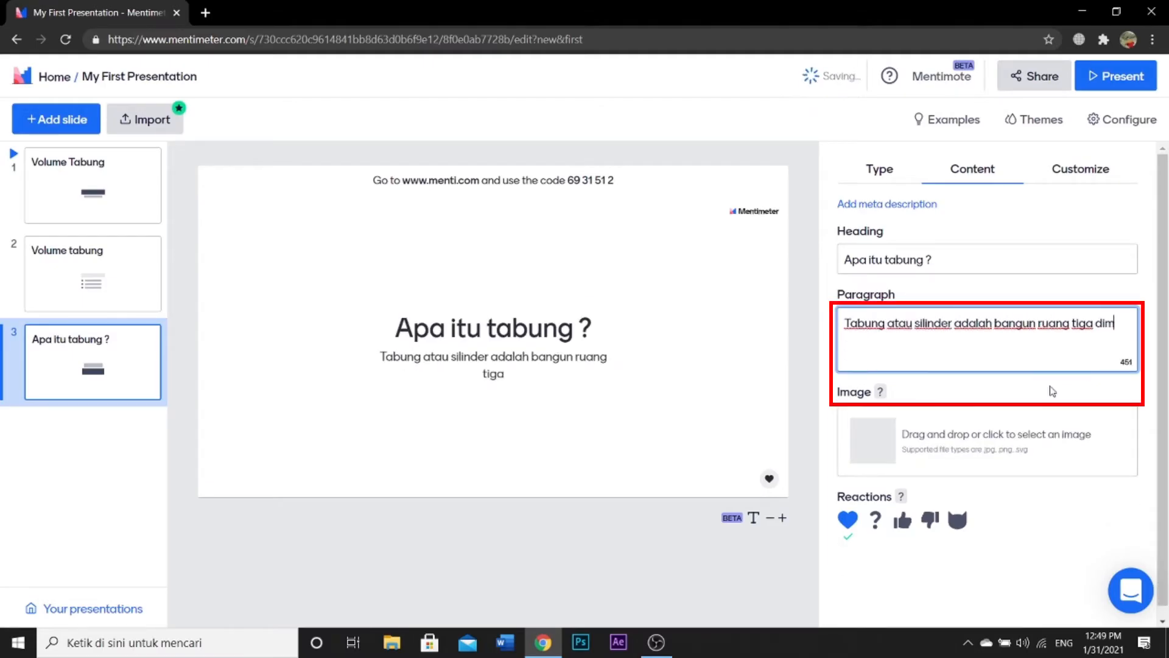
text(ensi yang dibentuk oleh dua buah lingkaran identik yang sejajar dan sebuah persegi panjang yang mengelilingi kedua lingkaran tersebut)
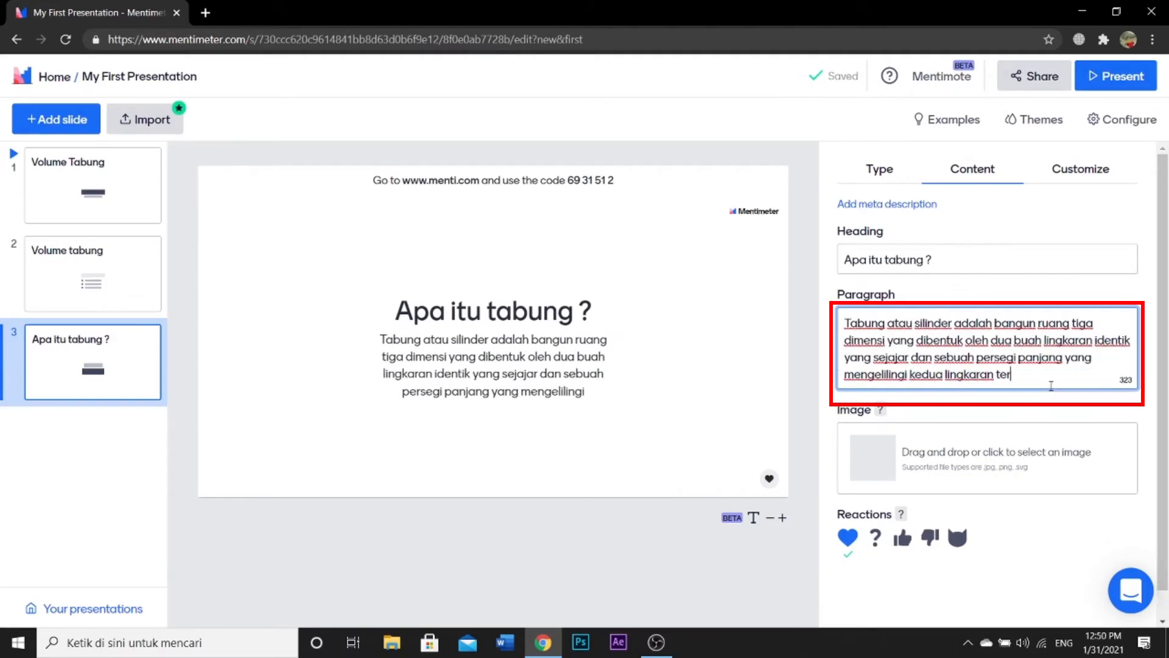
drag(1043, 374, 847, 322)
click(1043, 374)
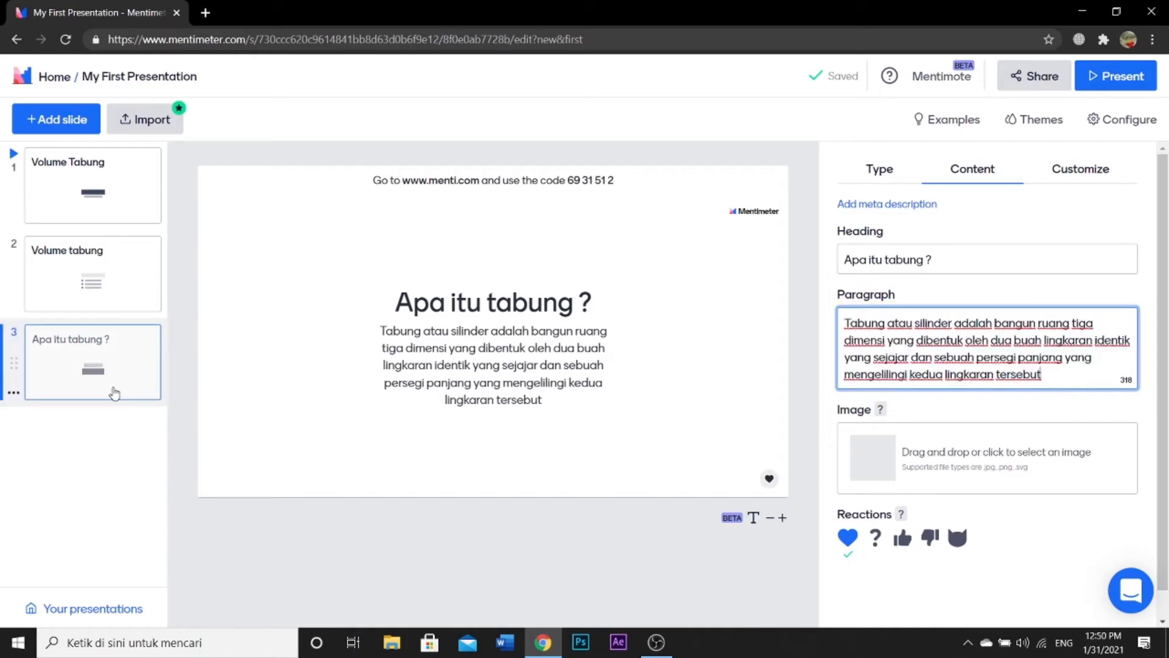
Add a fourth slide of the Paragraph type with the heading "Apa saja bagian bagian tabung?"
click(57, 120)
click(985, 518)
click(981, 260)
text(Apa saja)
click(987, 292)
Start the fourth slide's paragraph with the line "Alas : bidang sisi yang kongruen dengan sisi tutup tabung"
click(993, 321)
text(Alas : bidang sisi yang kongruens)
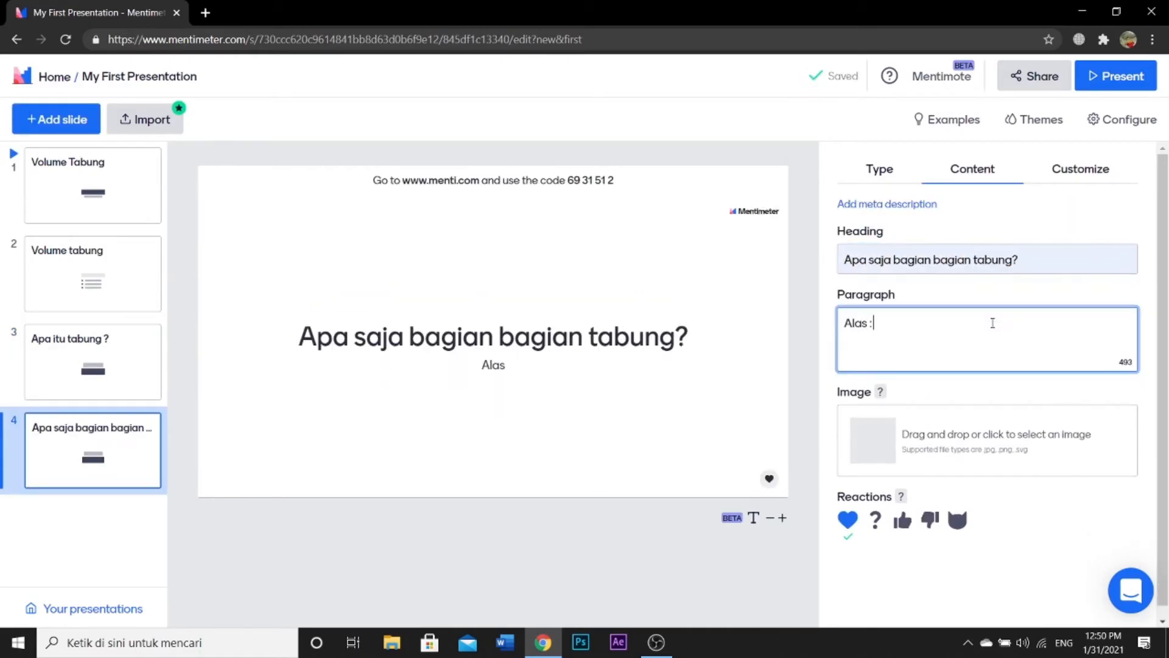
key(BackSpace)
text(dengan sisi tutup tabung)
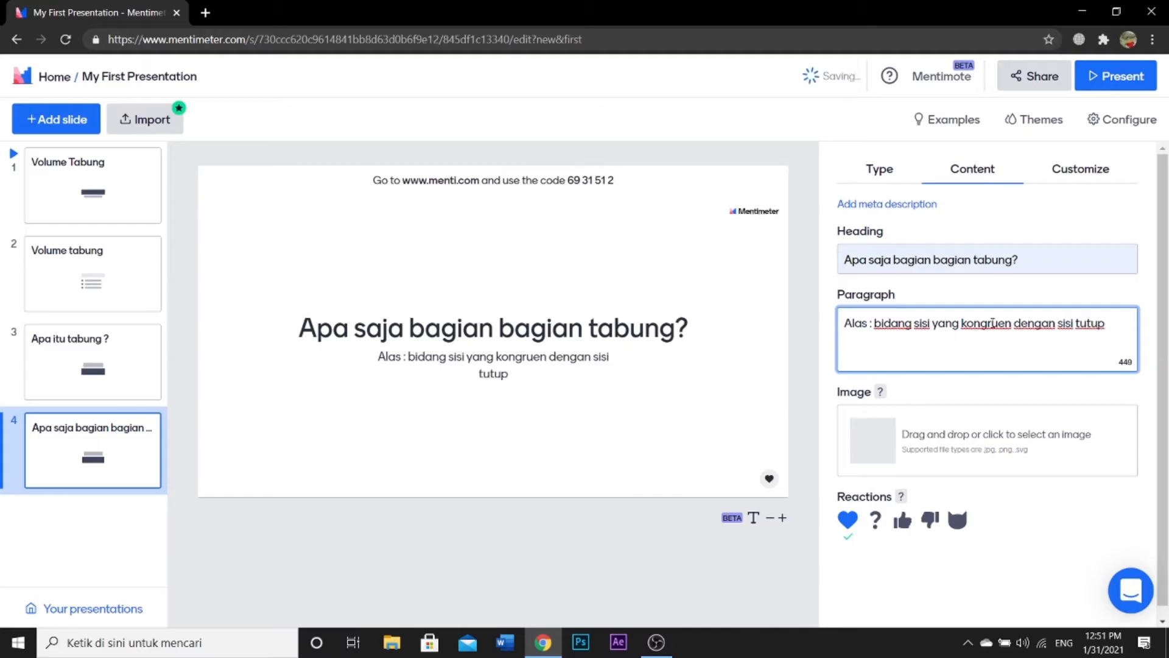
Add the paragraph lines "Tutup : bidang sisi tutup tabung yang kongruen dengan sisi alas" and "Tinggi : bidang sisi samping dalam tabung"
key(Return)
text(Tutup : bidang sisi tutup ta)
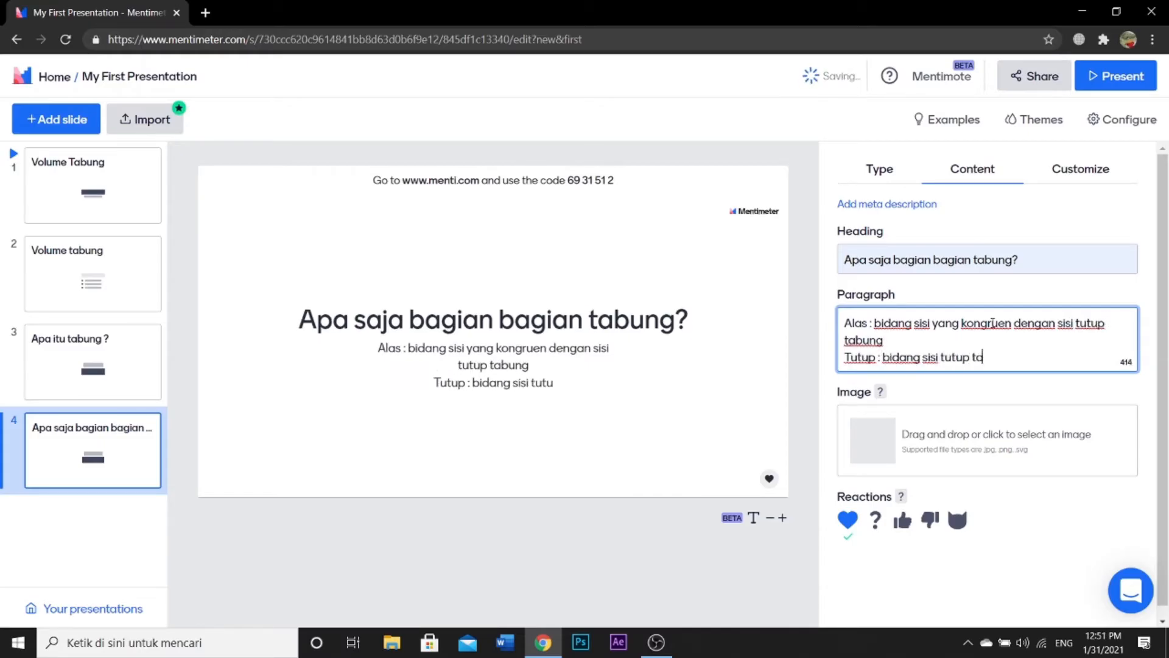
text(bung yang kongruen dengan sisi alas)
key(Return)
text(Tingg)
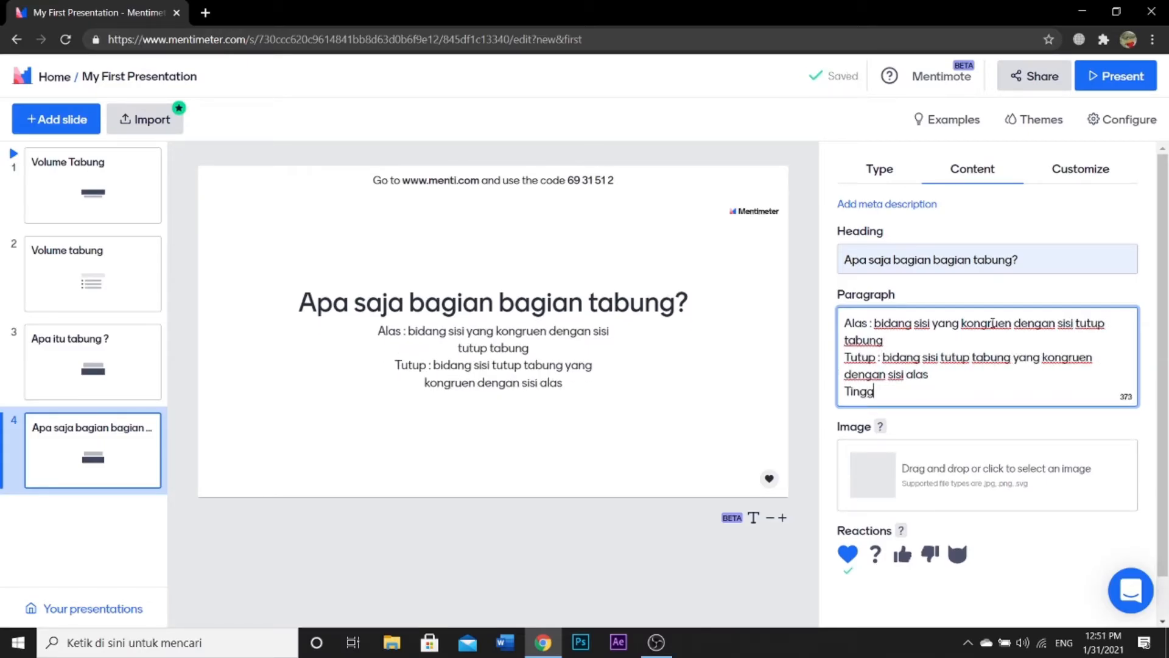
text(i : bidang sisi samping dalam tabung)
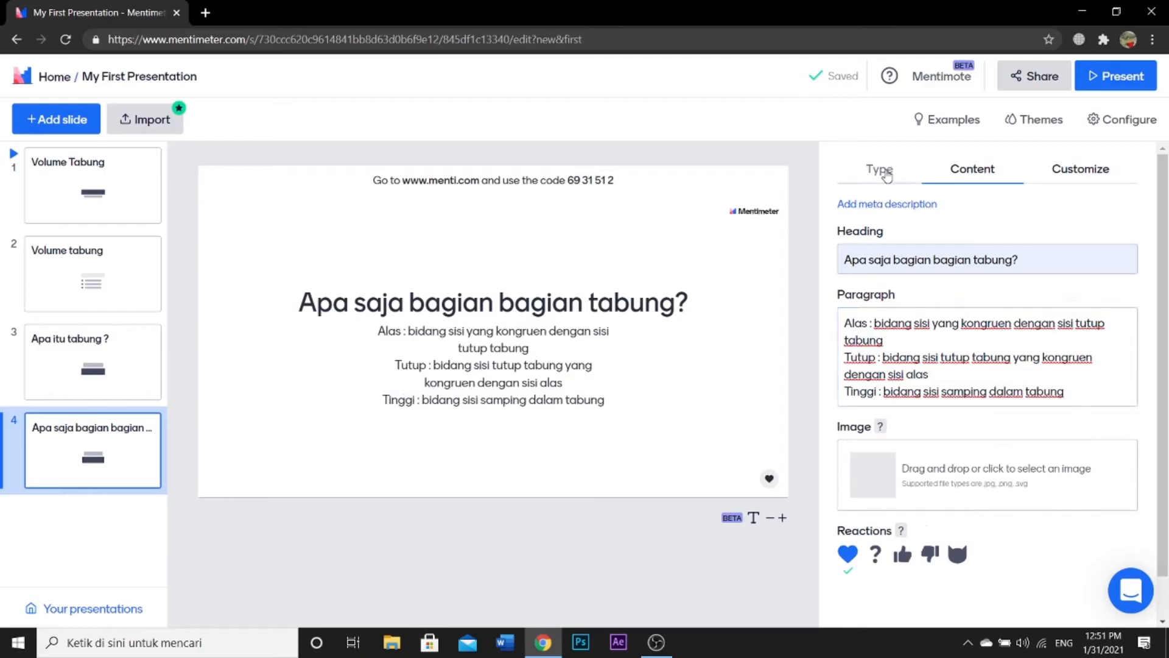
click(880, 169)
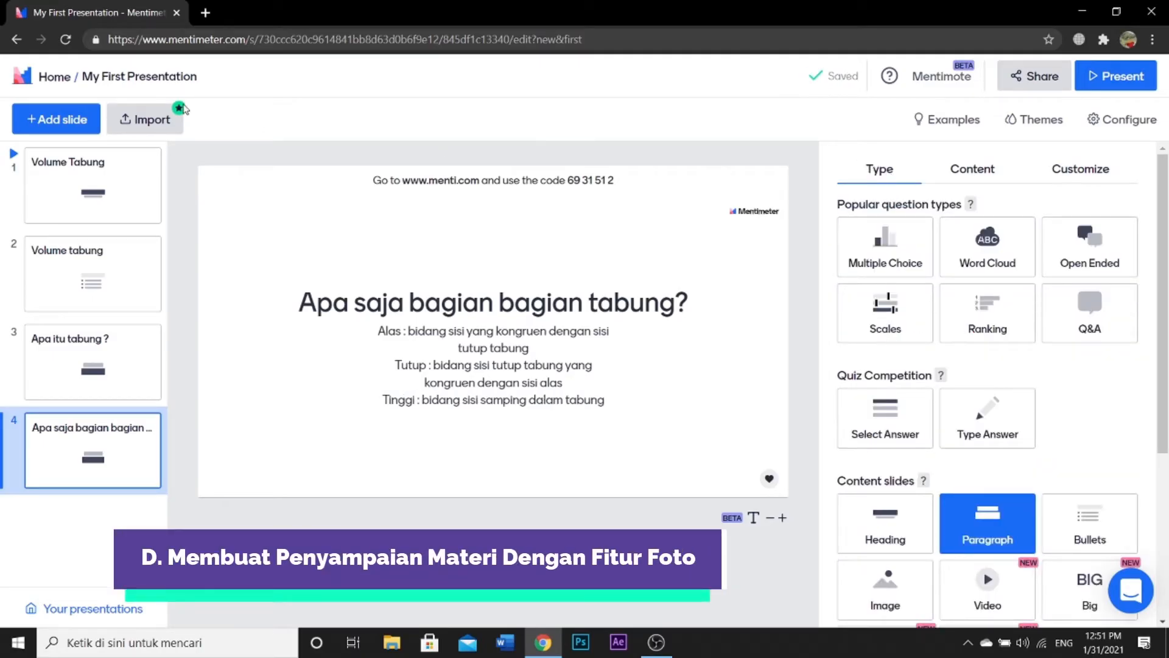
scroll(1033, 402, down, 4)
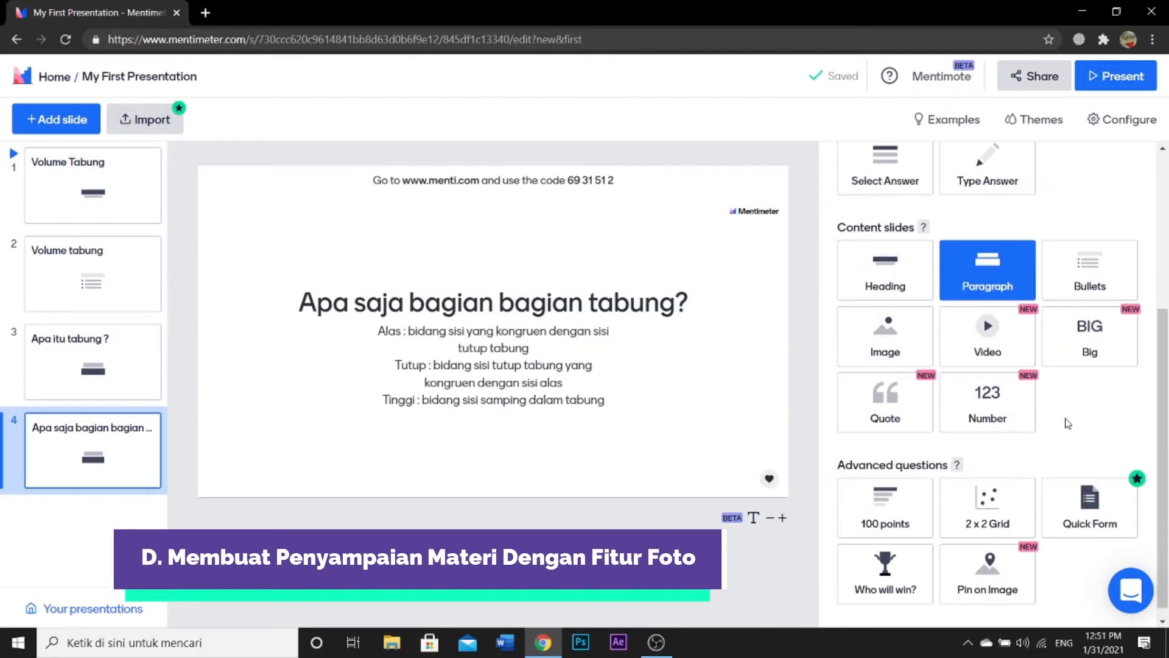
scroll(907, 332, up, 4)
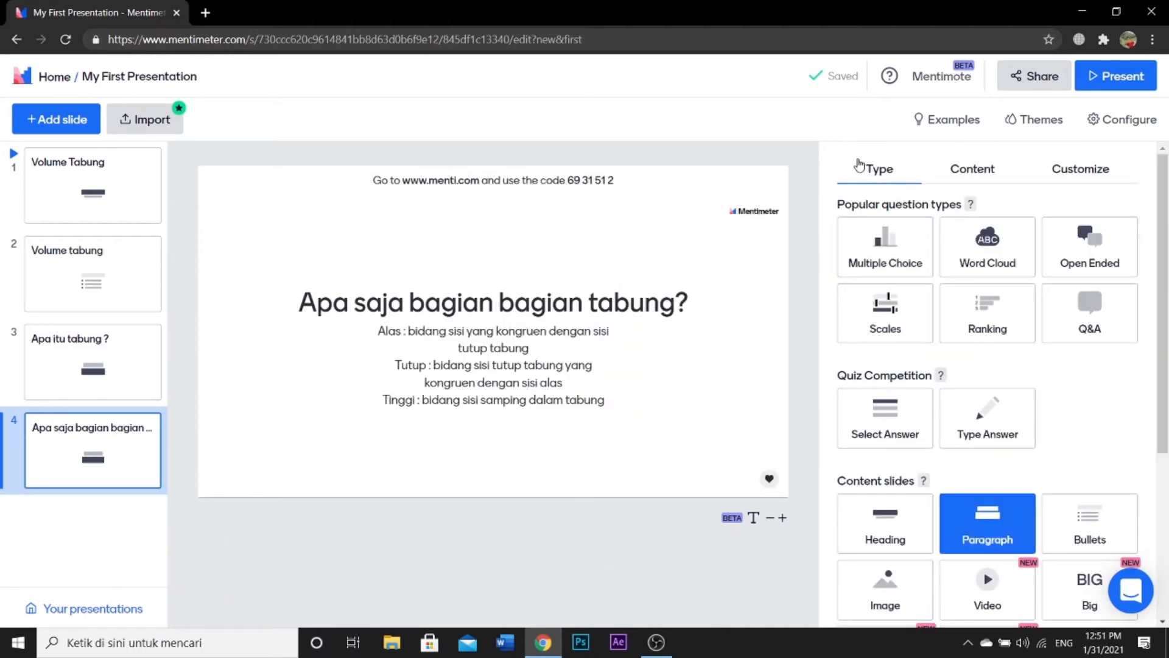
Add a fifth slide of the Image type with the caption "Berikut gambaran tabung"
click(83, 119)
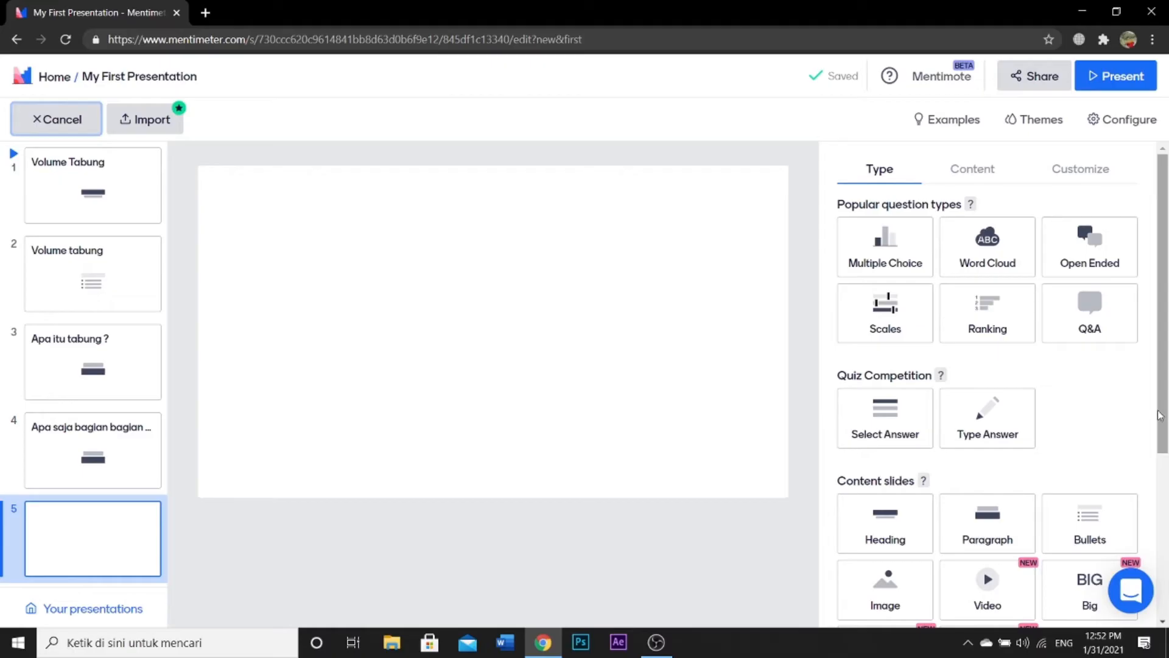
scroll(1161, 416, down, 4)
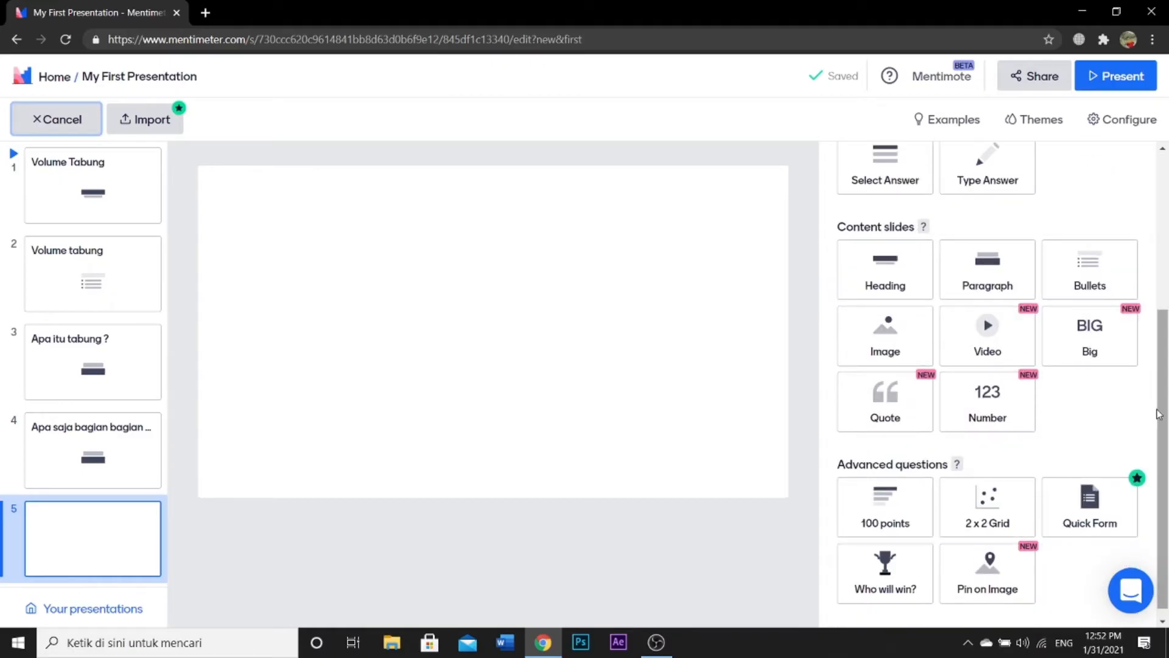
scroll(1002, 279, up, 4)
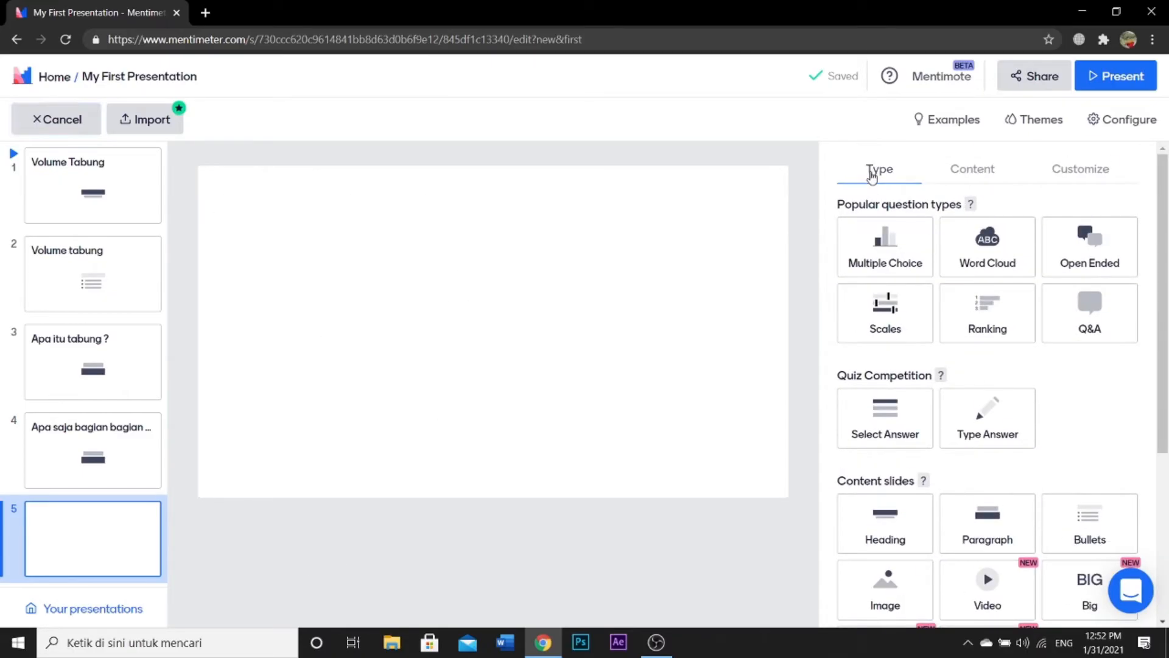
scroll(990, 268, down, 4)
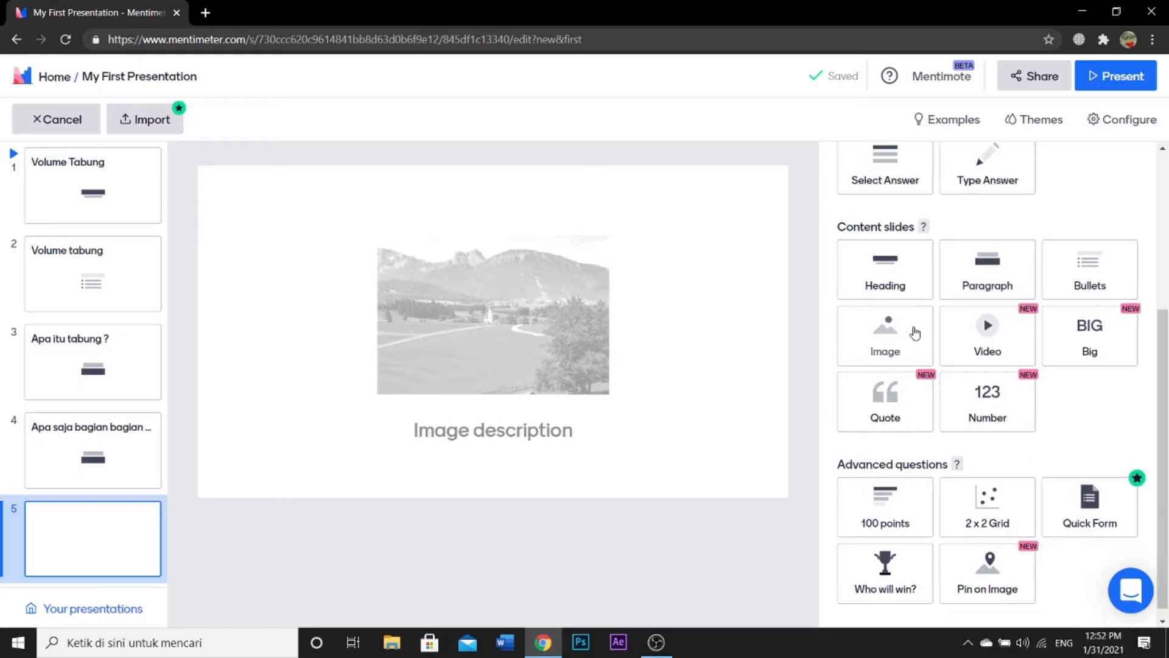
click(913, 337)
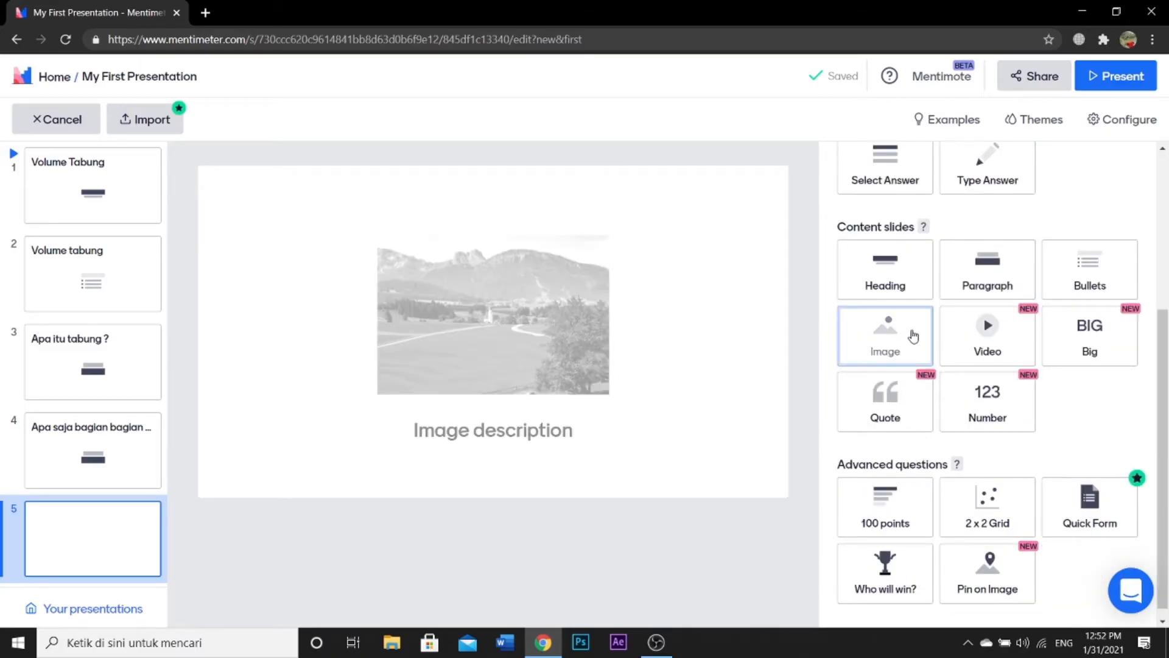
click(986, 259)
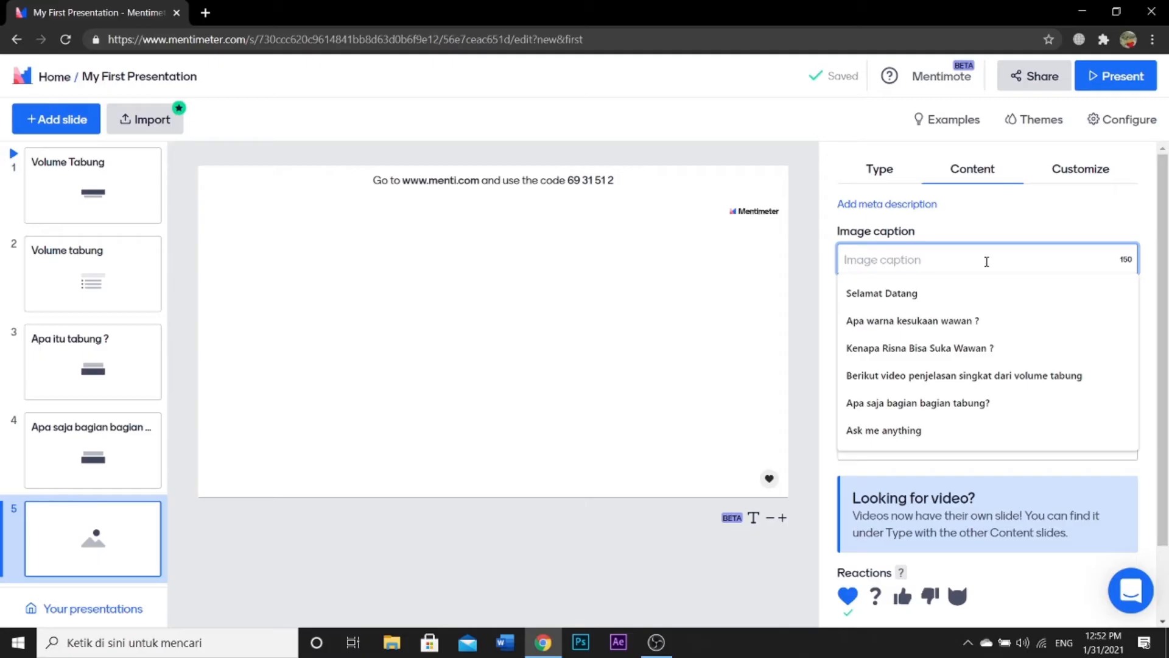
text(Berikut gambaran tabung)
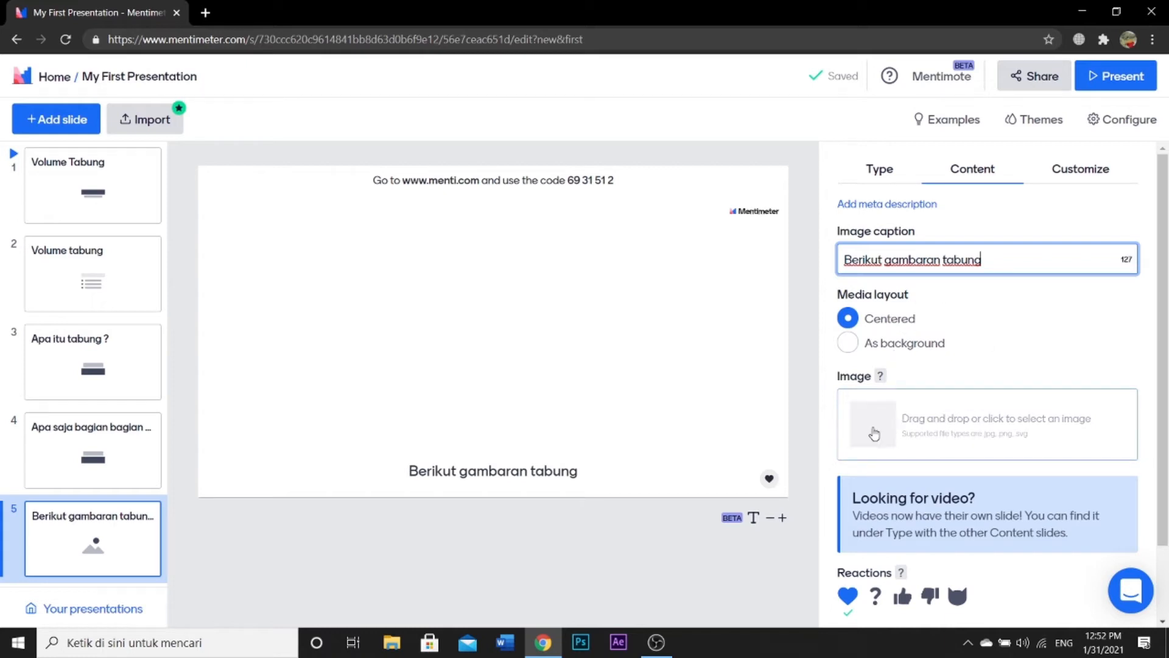
Upload the Tabung picture from the Unduhan folder as the slide's image and save it without cropping
click(984, 427)
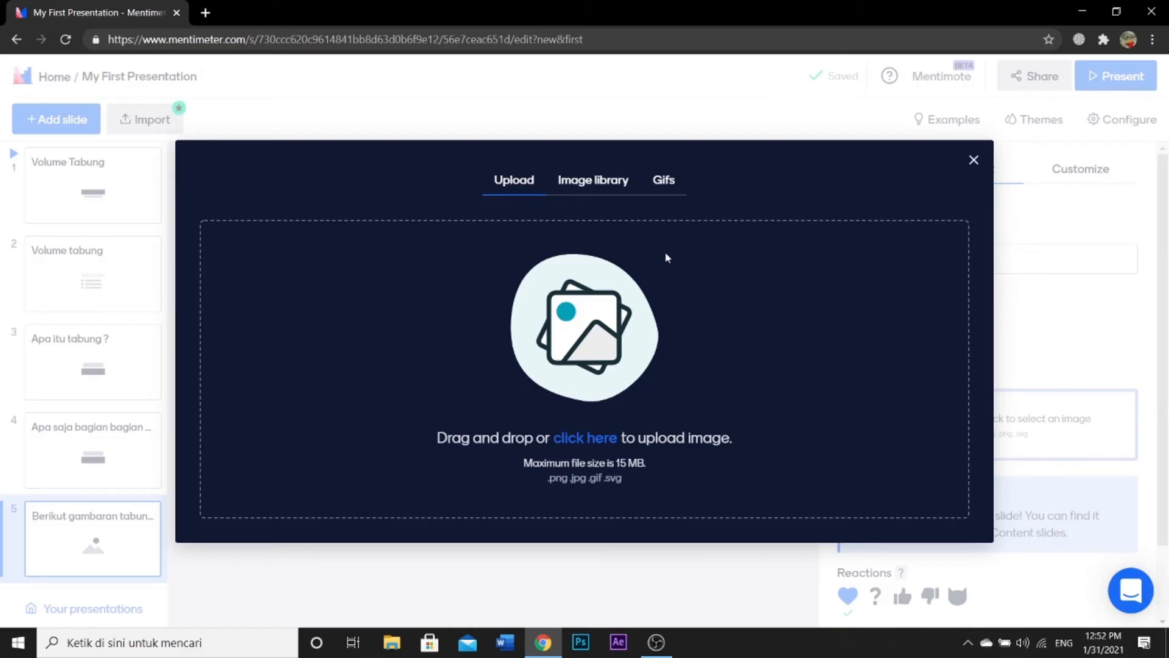
click(614, 437)
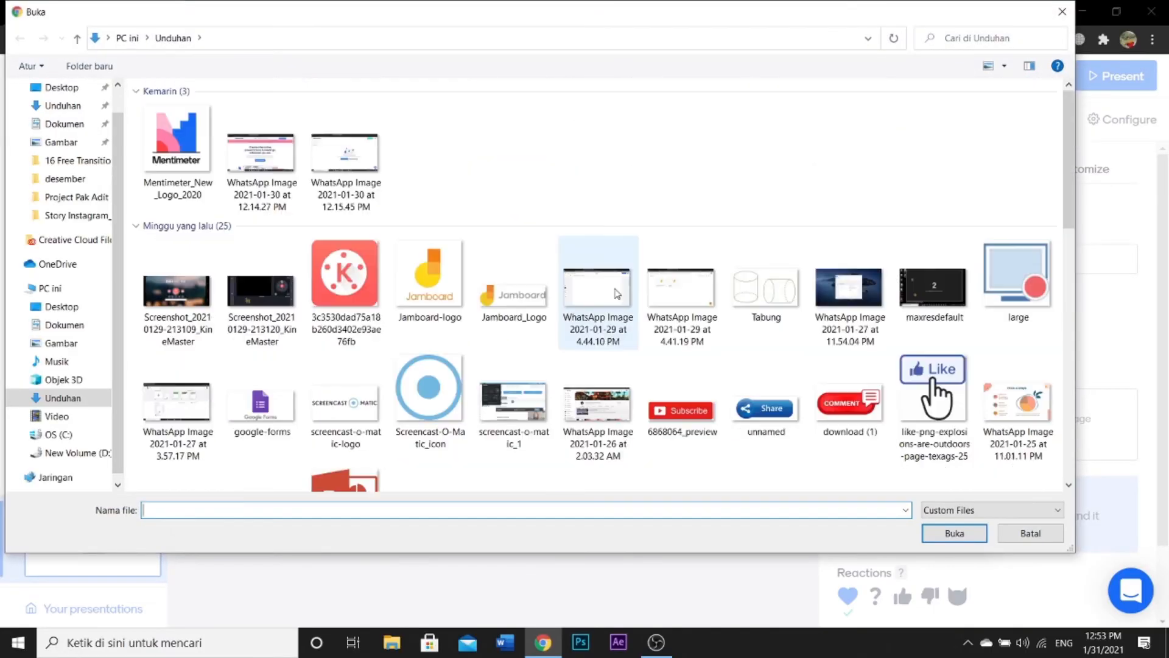
click(744, 302)
click(955, 534)
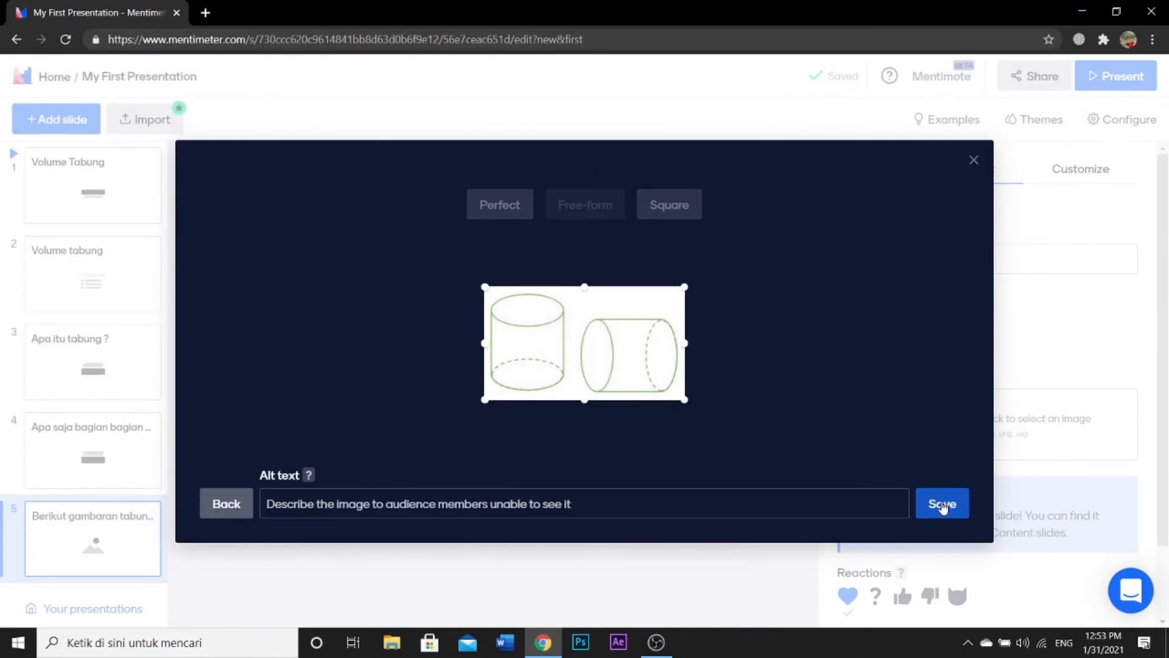
click(942, 503)
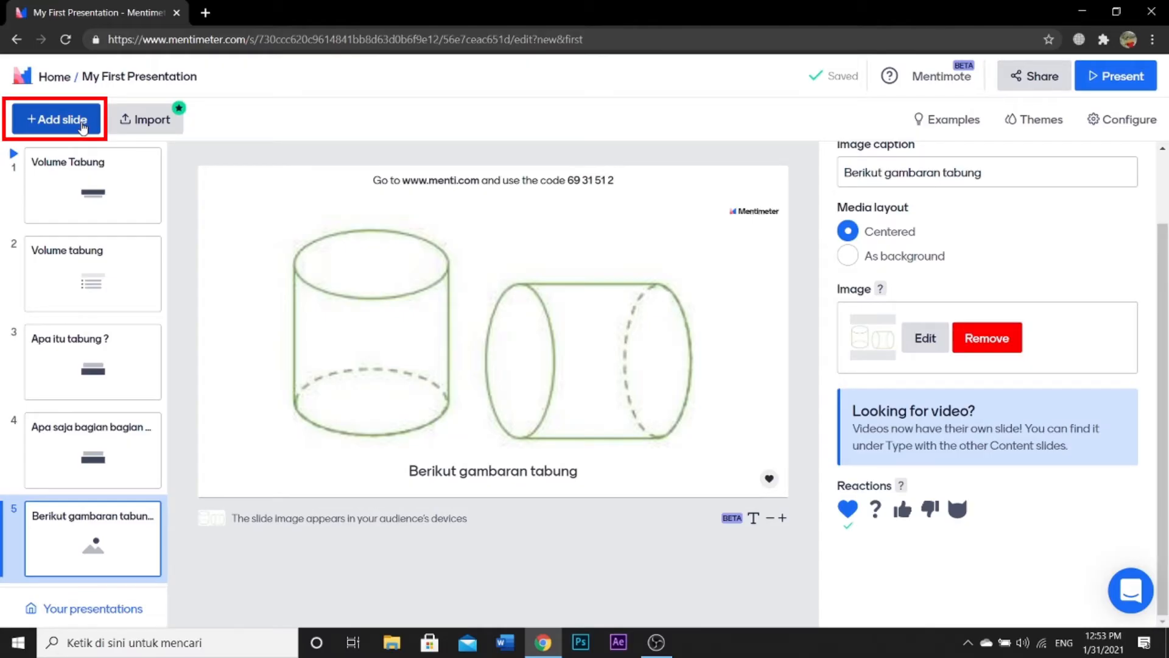
Add a sixth slide of the Video type with the caption "Berikut video penjelasan singkat dari volume tabung"
click(83, 128)
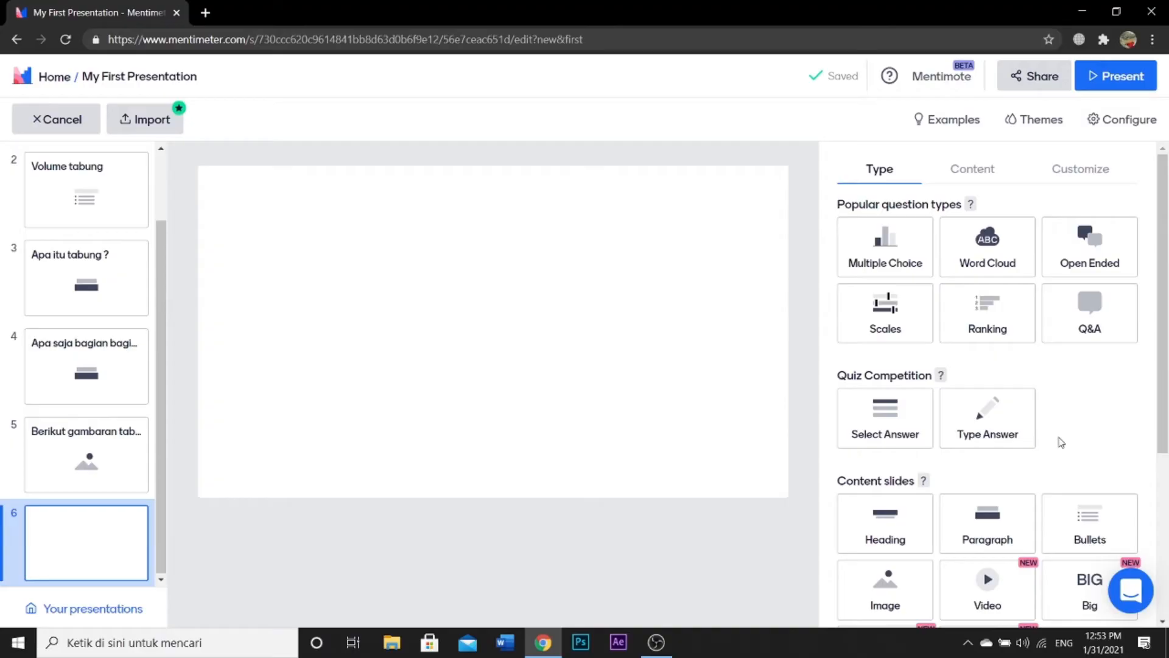
scroll(1061, 443, down, 4)
click(969, 356)
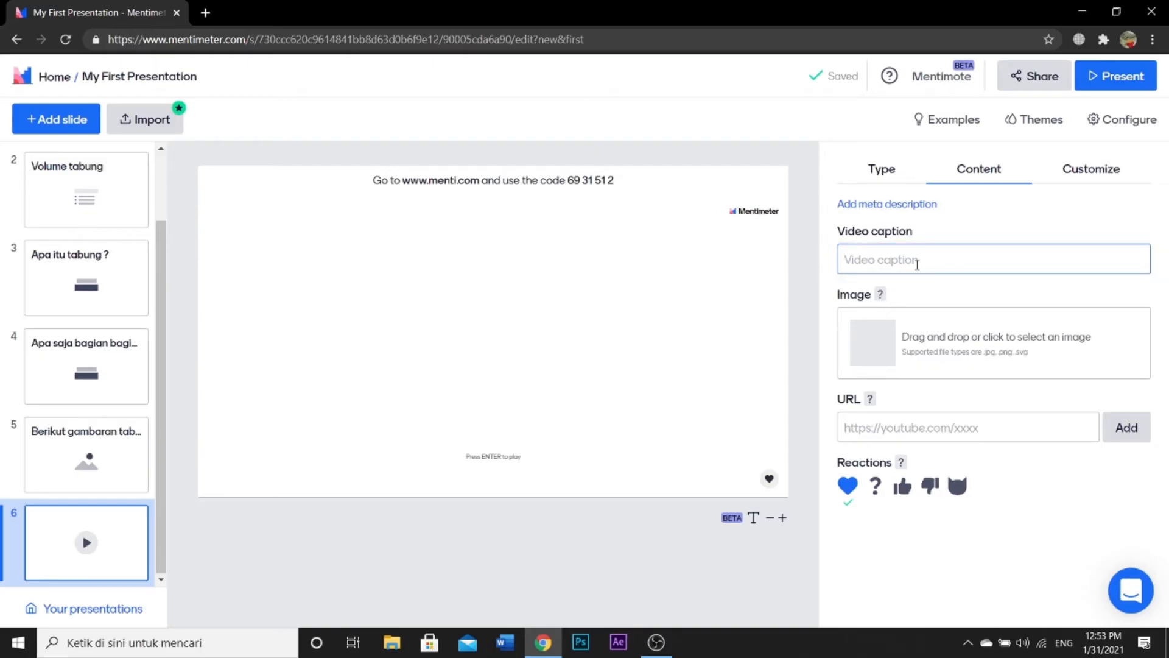
click(918, 265)
text(Ber)
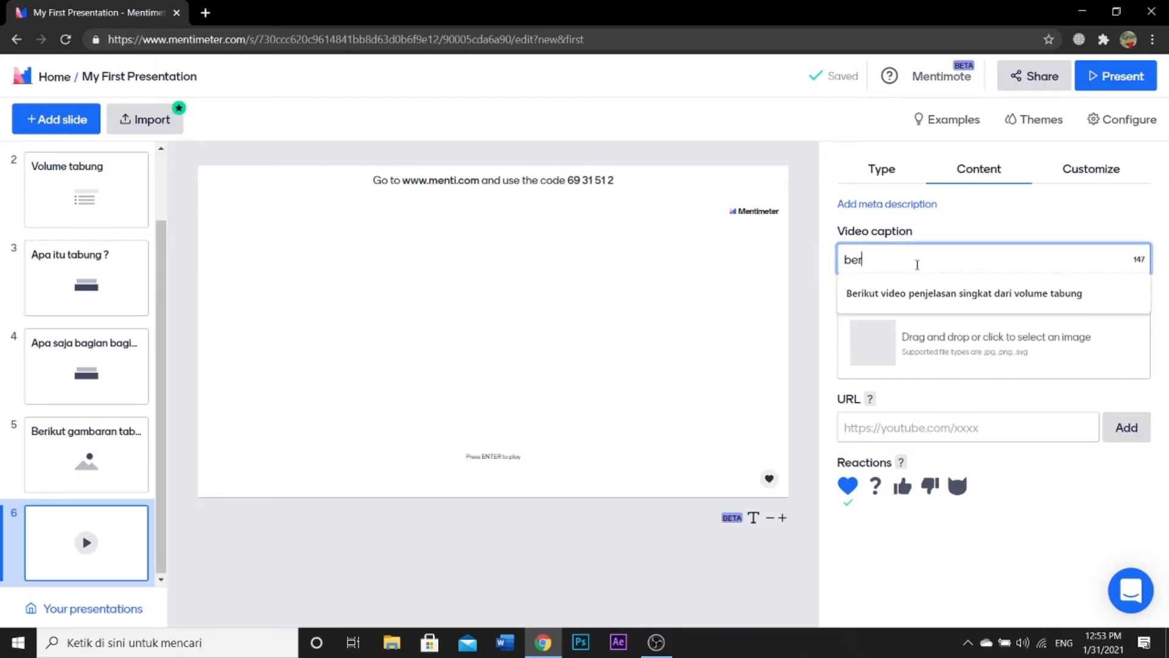
click(940, 294)
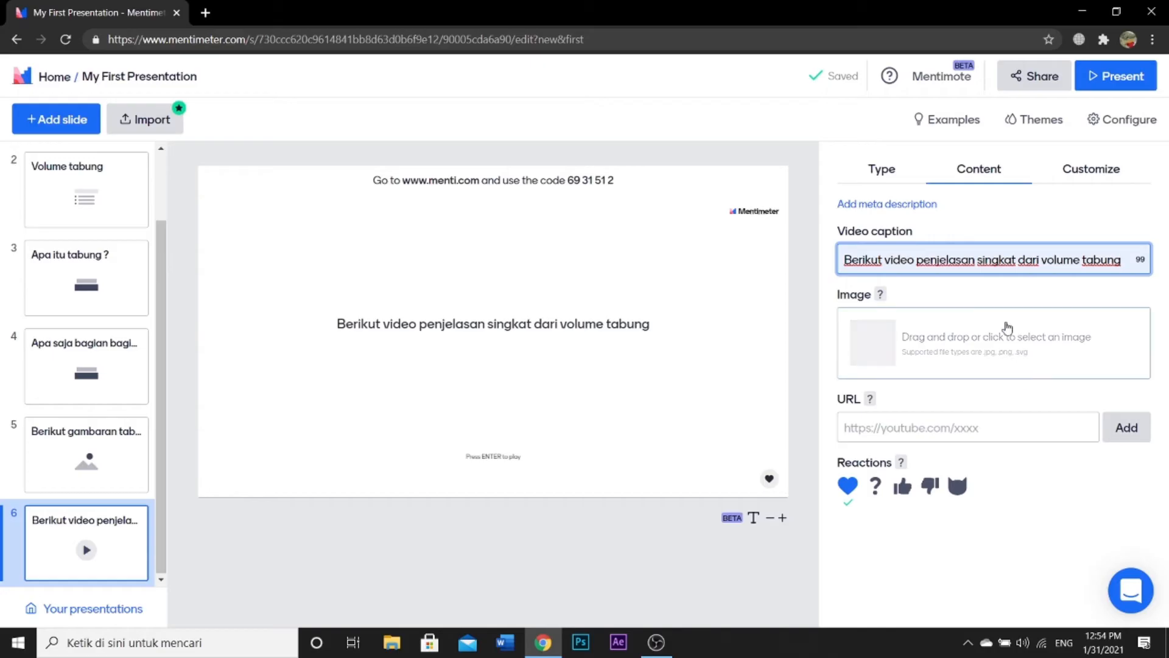
Search YouTube in a new browser tab for "volume tabung" and open the video "Cara Menghitung Volume Tabung"
click(944, 434)
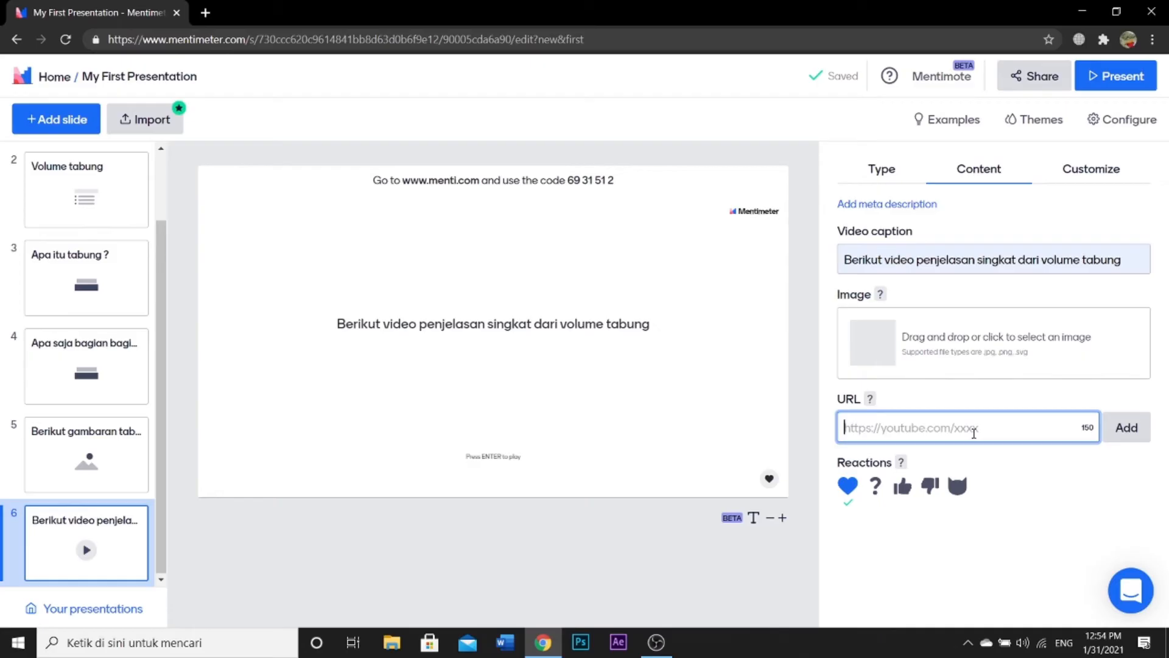
click(205, 13)
text(yo)
key(Return)
click(360, 82)
text(volume tabung)
key(Return)
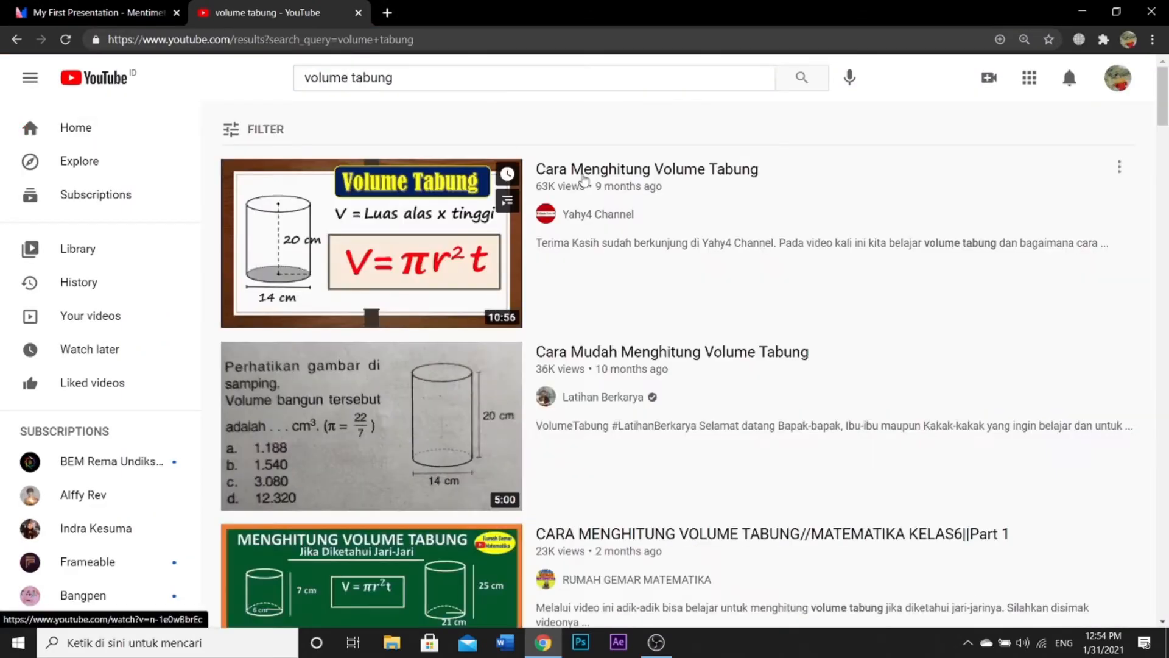
click(584, 177)
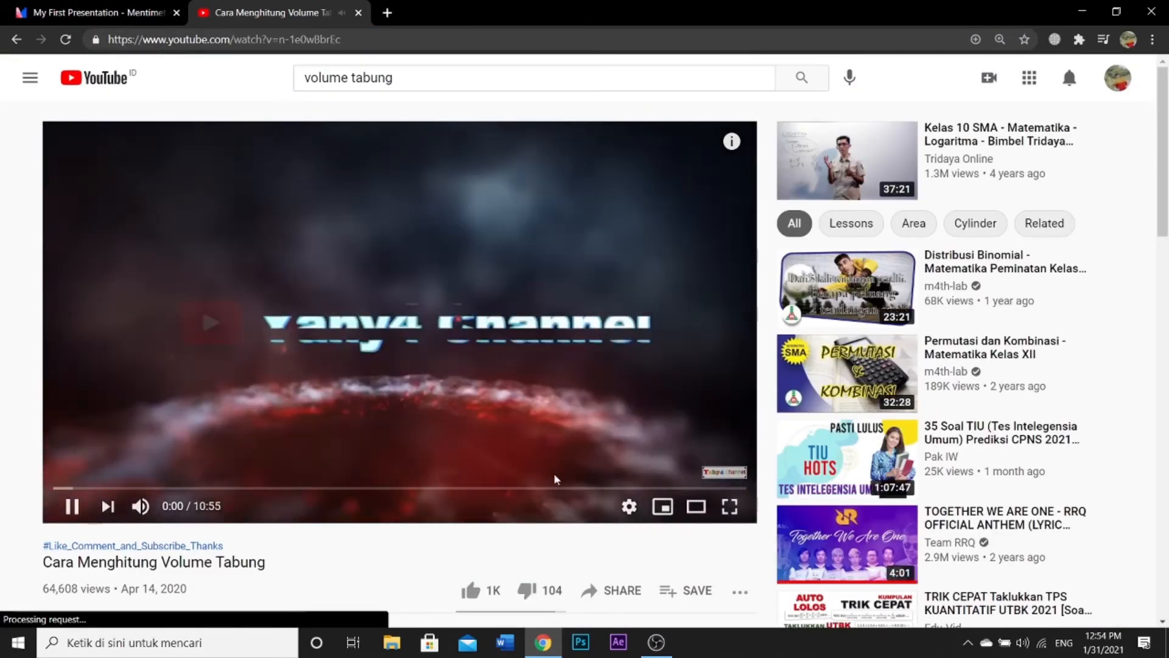
click(555, 480)
scroll(617, 342, down, 4)
click(617, 338)
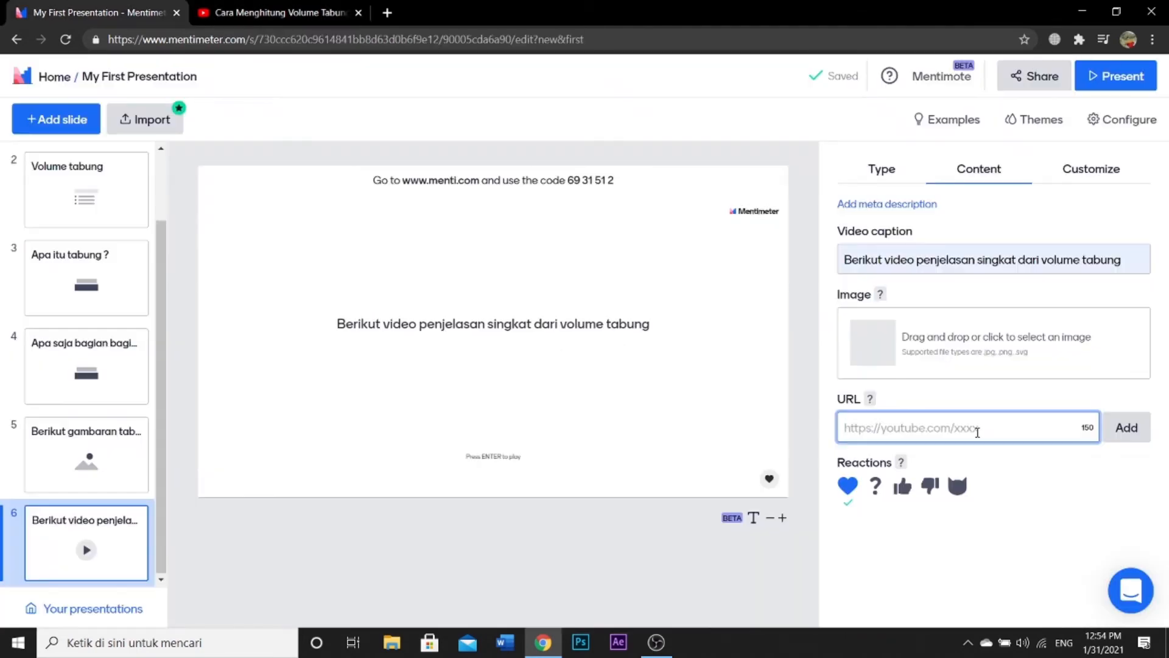
text(https://youtu.be/n-1e0wBprEc)
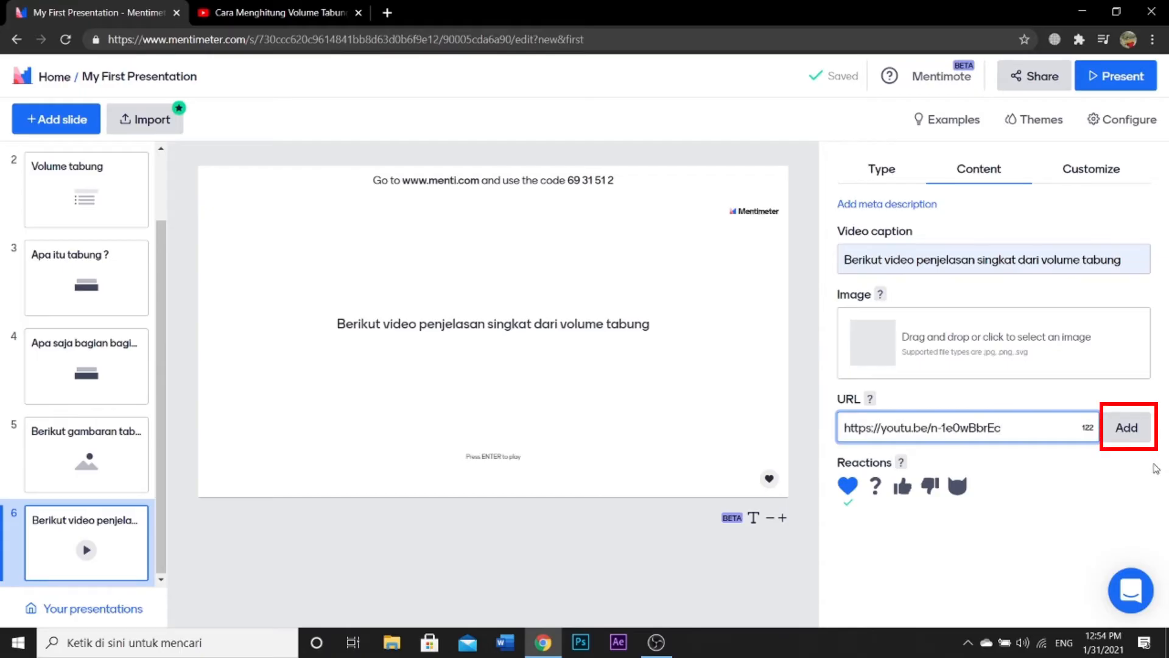
click(1125, 428)
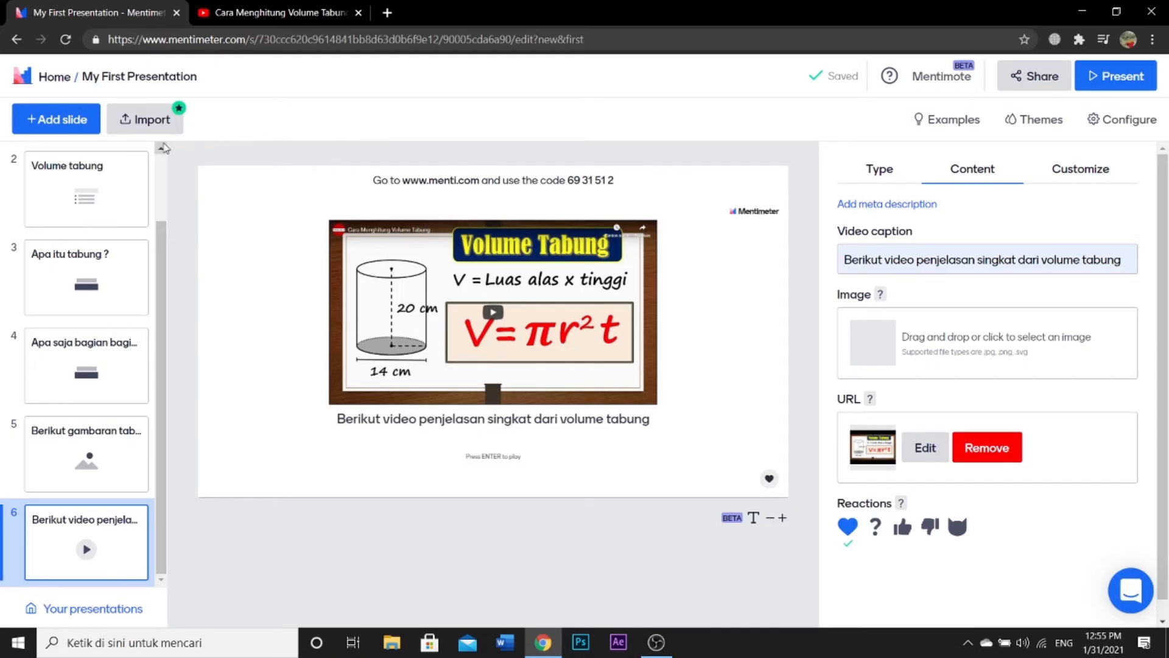
Add a seventh slide of the Type Answer quiz type
click(81, 118)
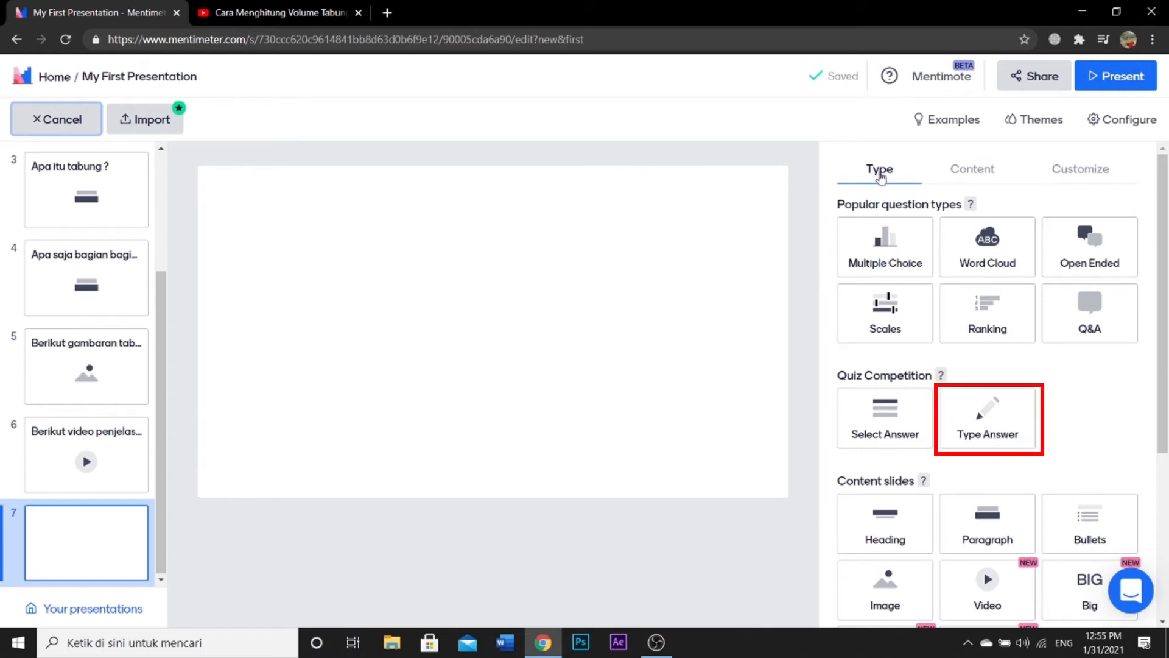
scroll(1116, 430, down, 4)
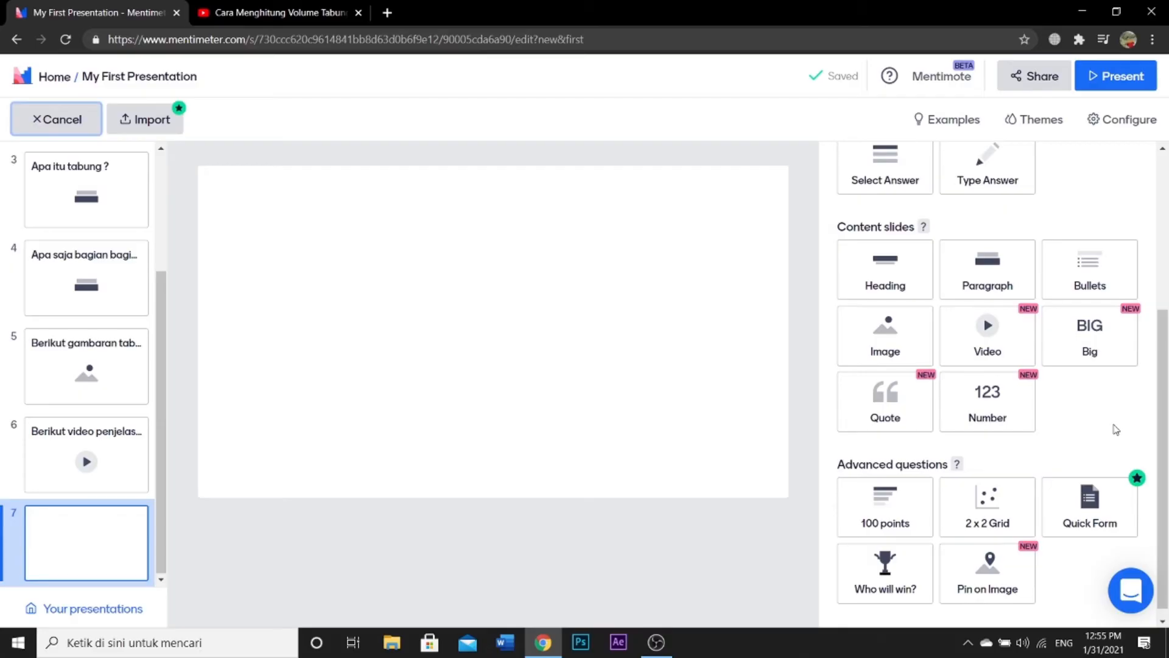
click(1008, 181)
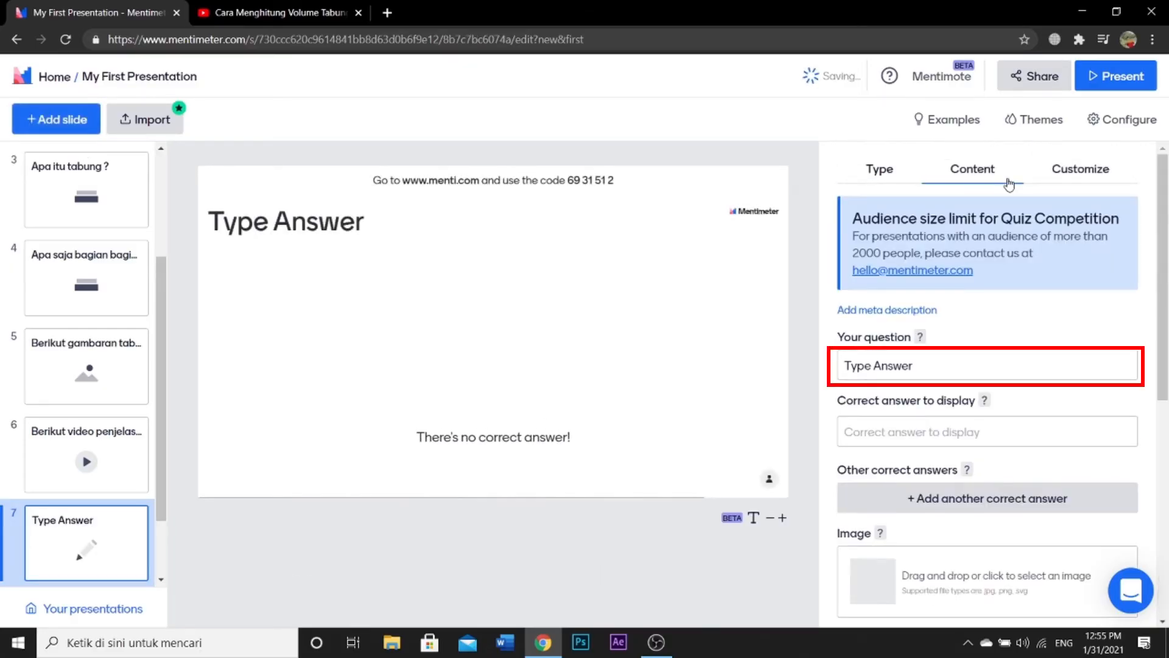
Set the quiz question to "Apa saja bagian bagian tabung?" with the correct answer "alas, tutup, dan tinggi"
click(1002, 366)
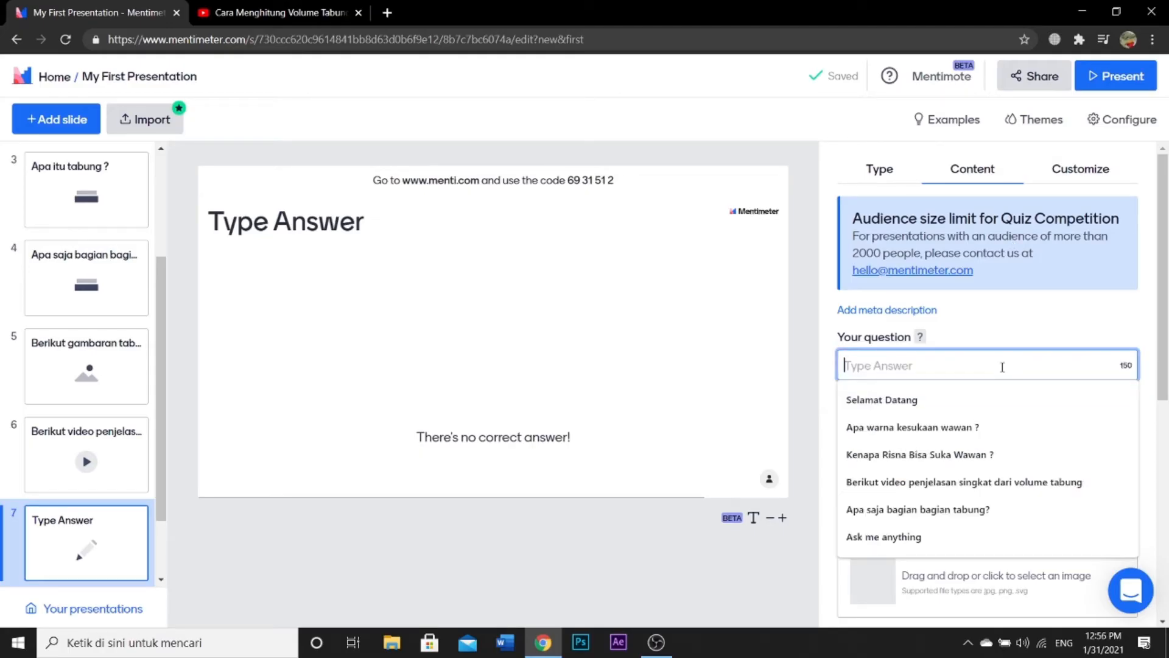
click(1002, 510)
click(999, 421)
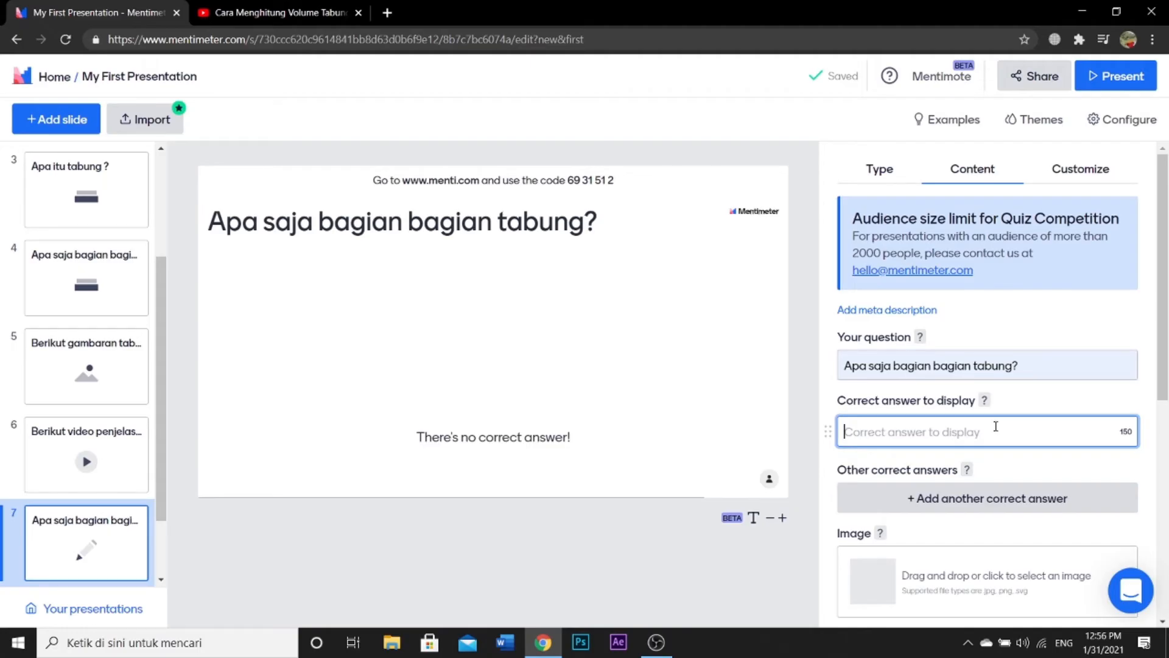
text(alas, tutup, dan tinggi)
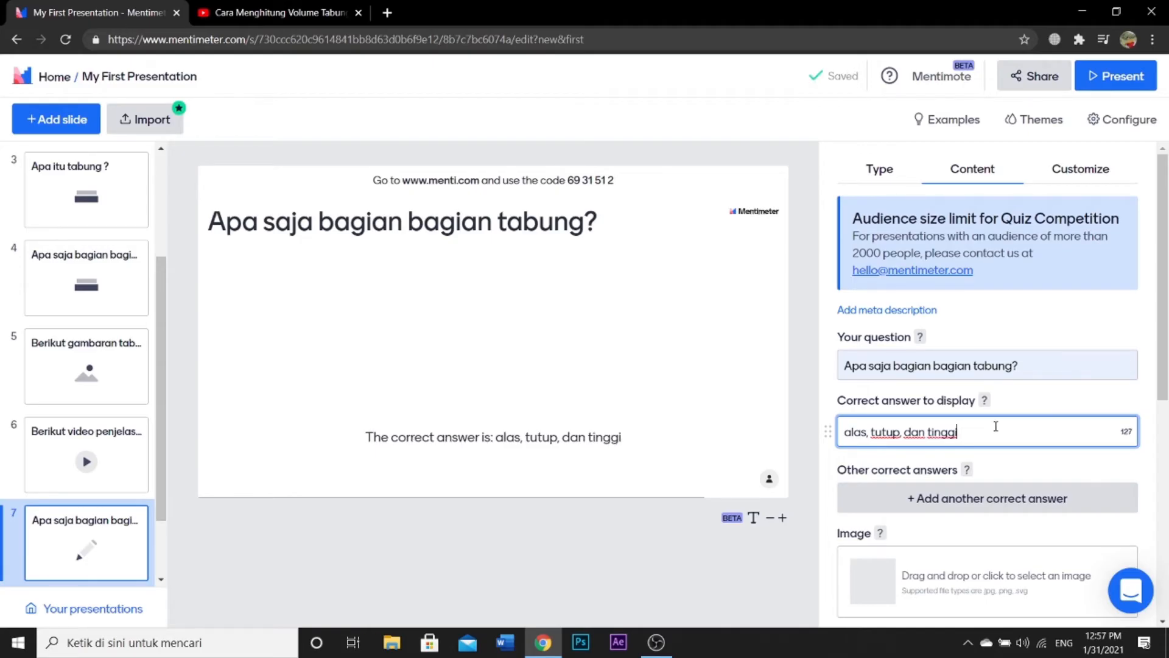
scroll(997, 428, down, 4)
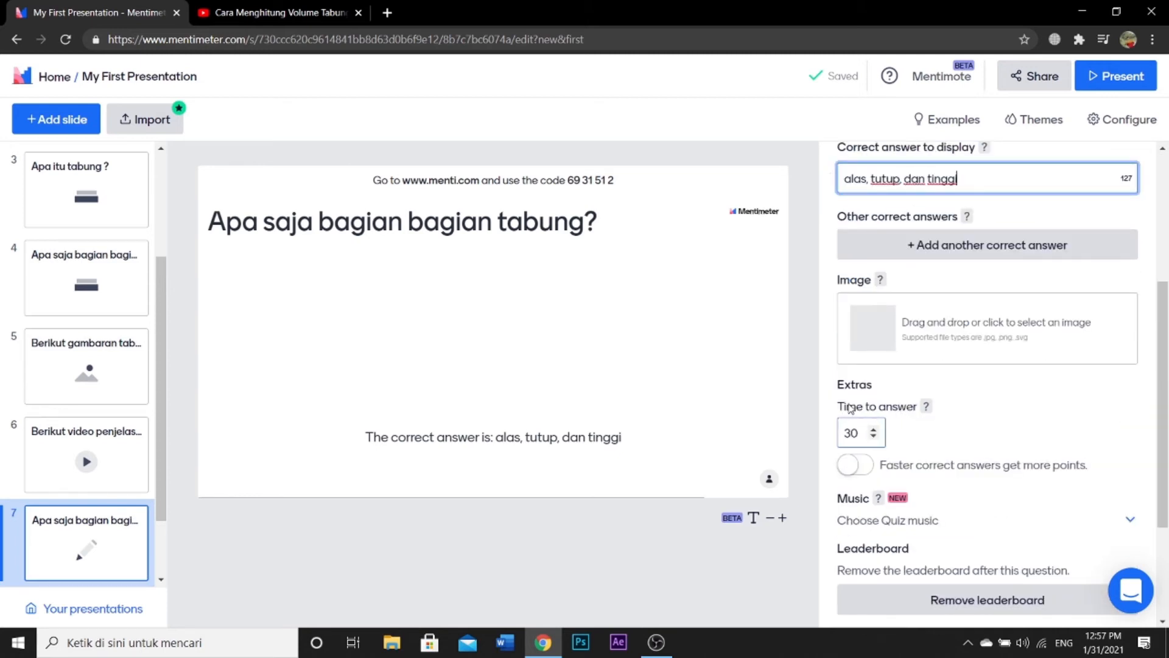
click(864, 434)
drag(863, 434, 843, 434)
click(927, 442)
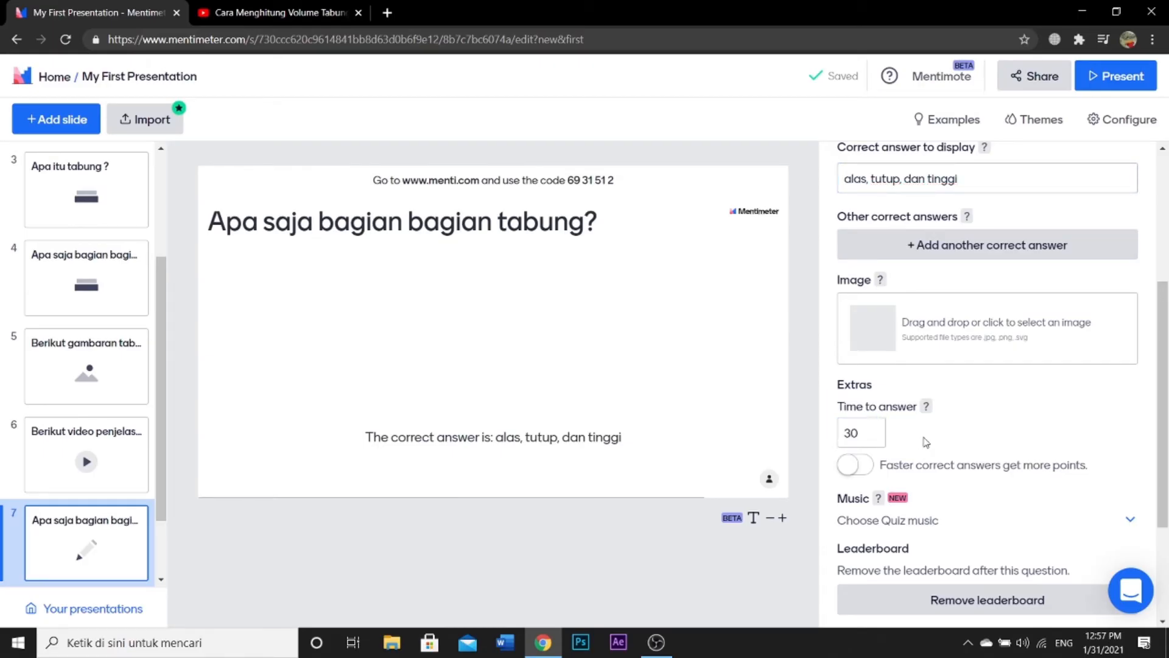
scroll(926, 442, up, 5)
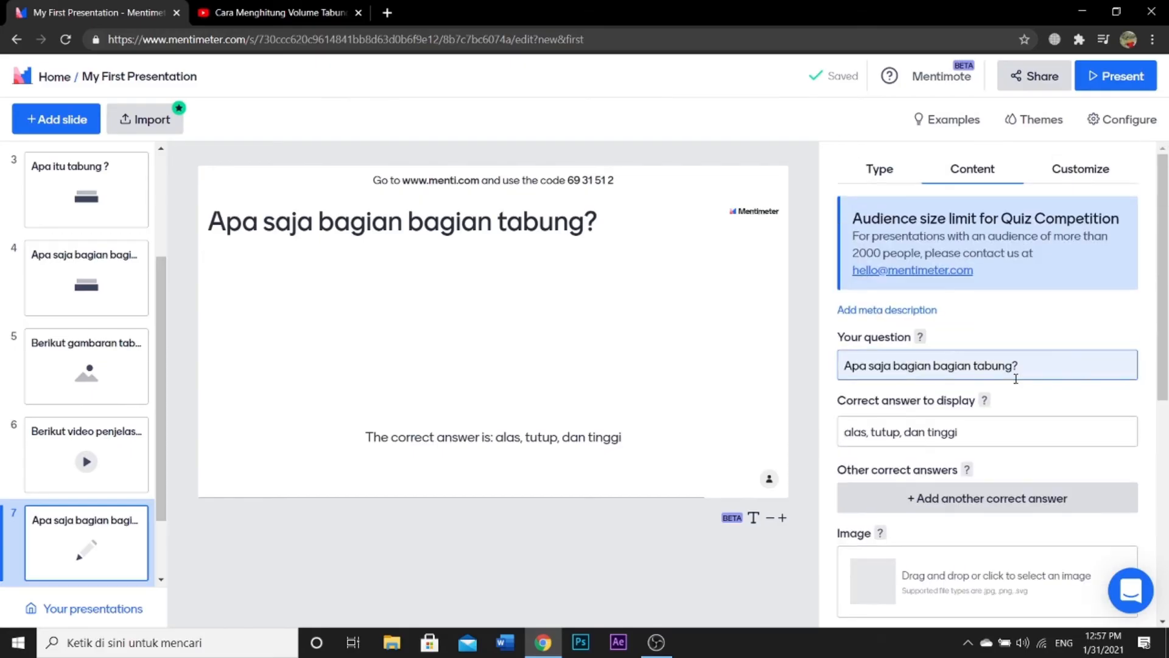